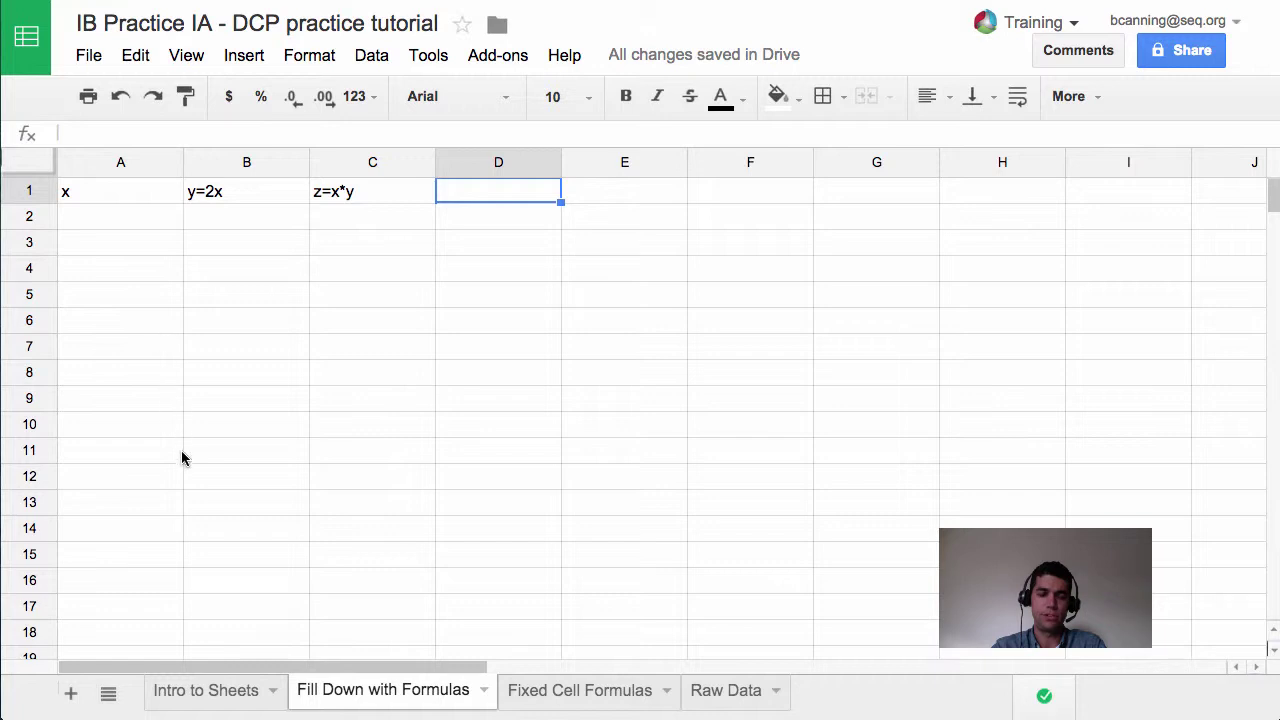
left_click(336, 688)
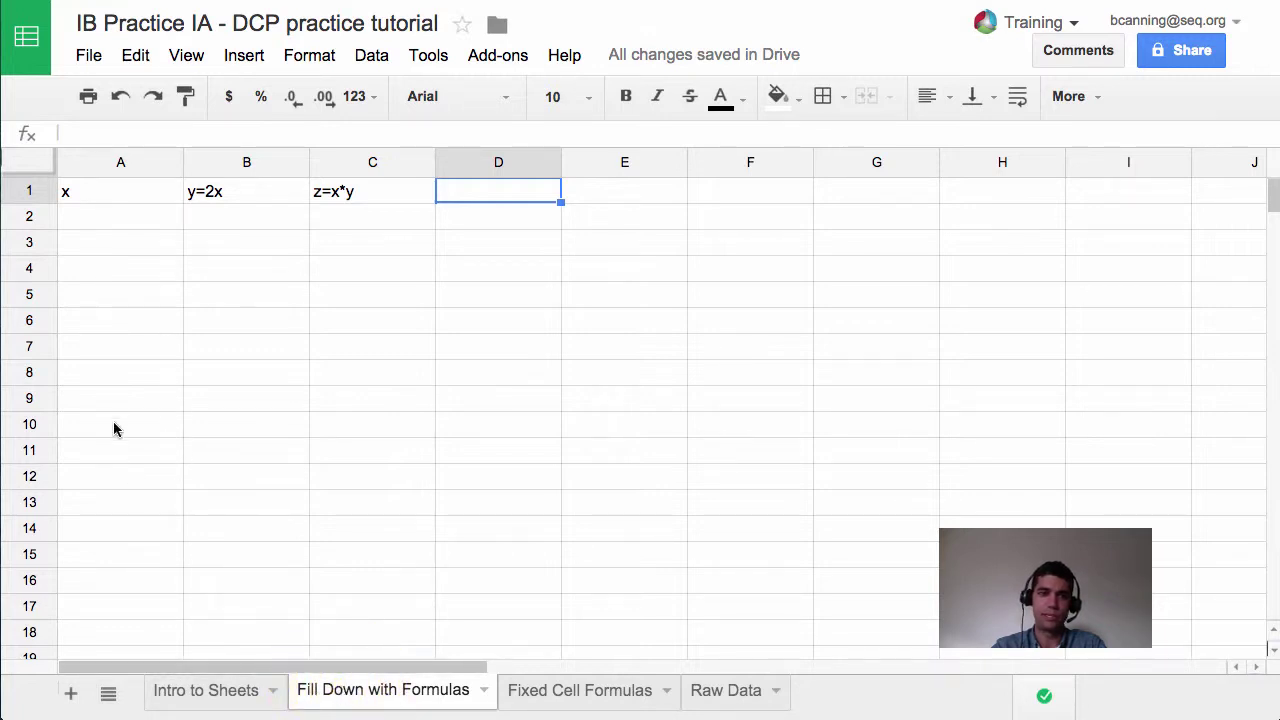
left_click(218, 690)
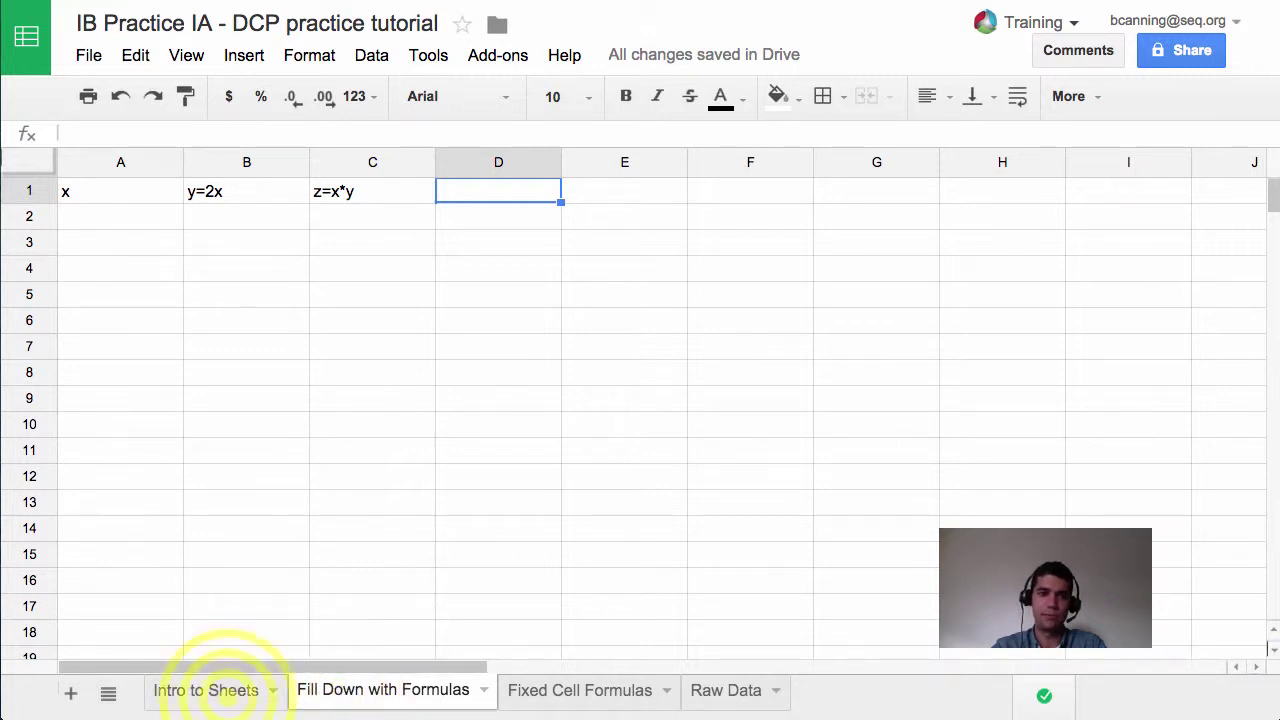
left_click(340, 690)
Enter the x values 0, 1, 2, 3 and 4 in cells A2 to A6.
left_click(128, 219)
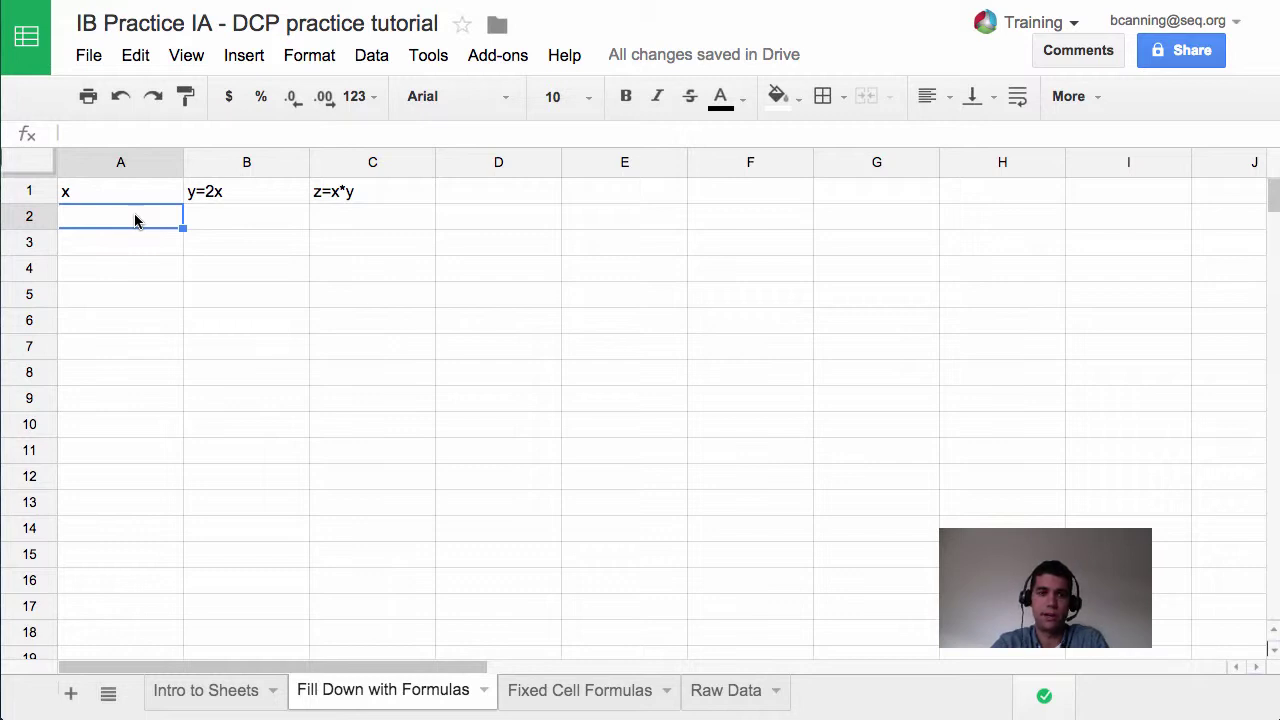
type("0")
key("Return")
type("1")
key("Return")
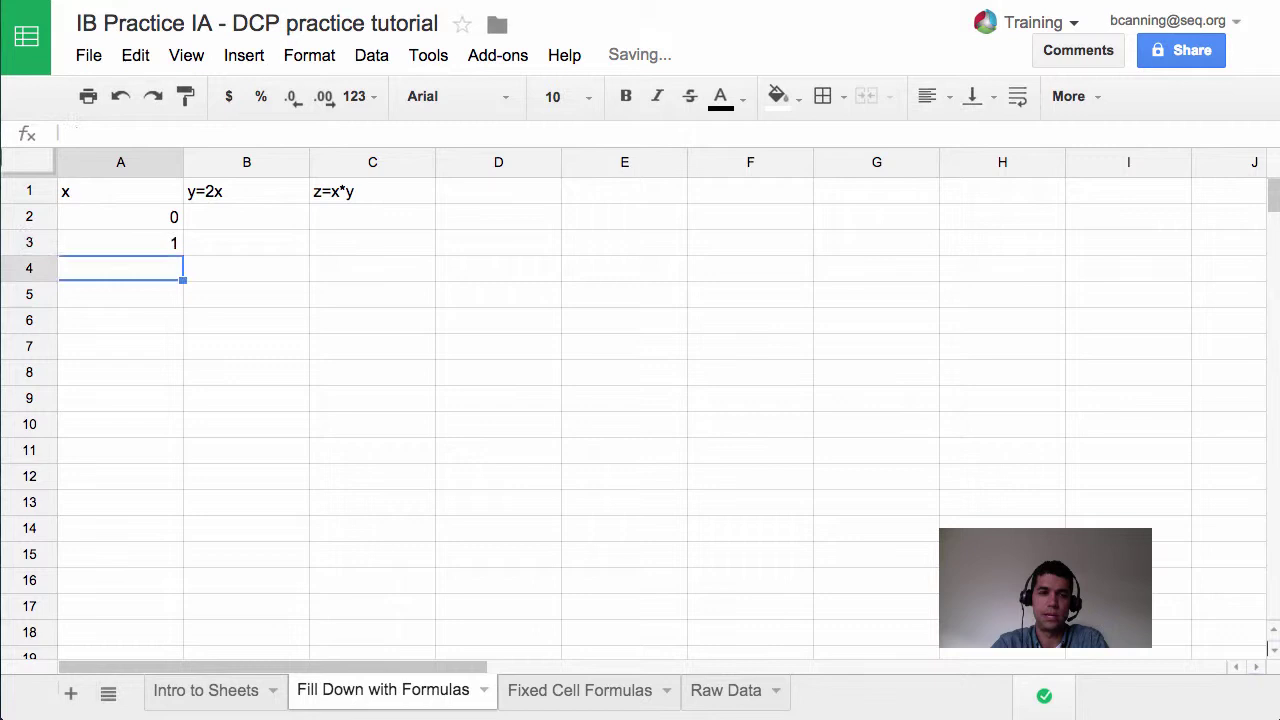
type("2")
key("Return")
type("3")
key("Return")
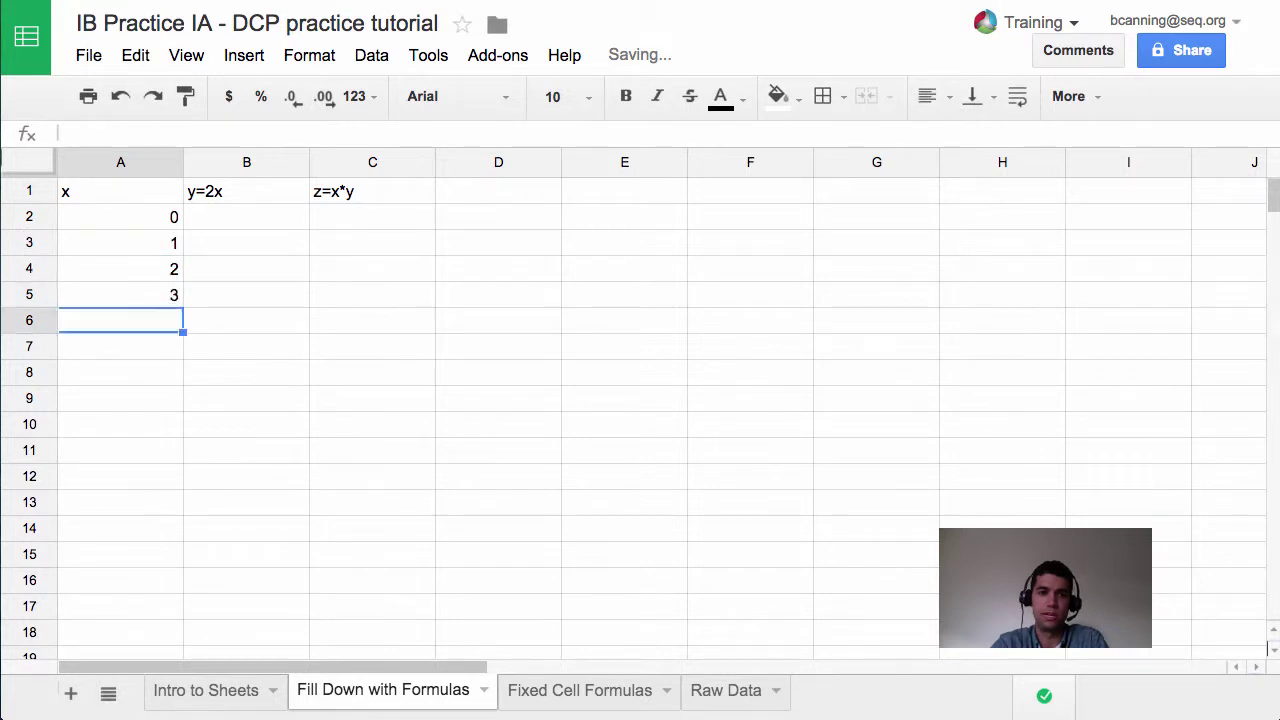
type("4")
key("Return")
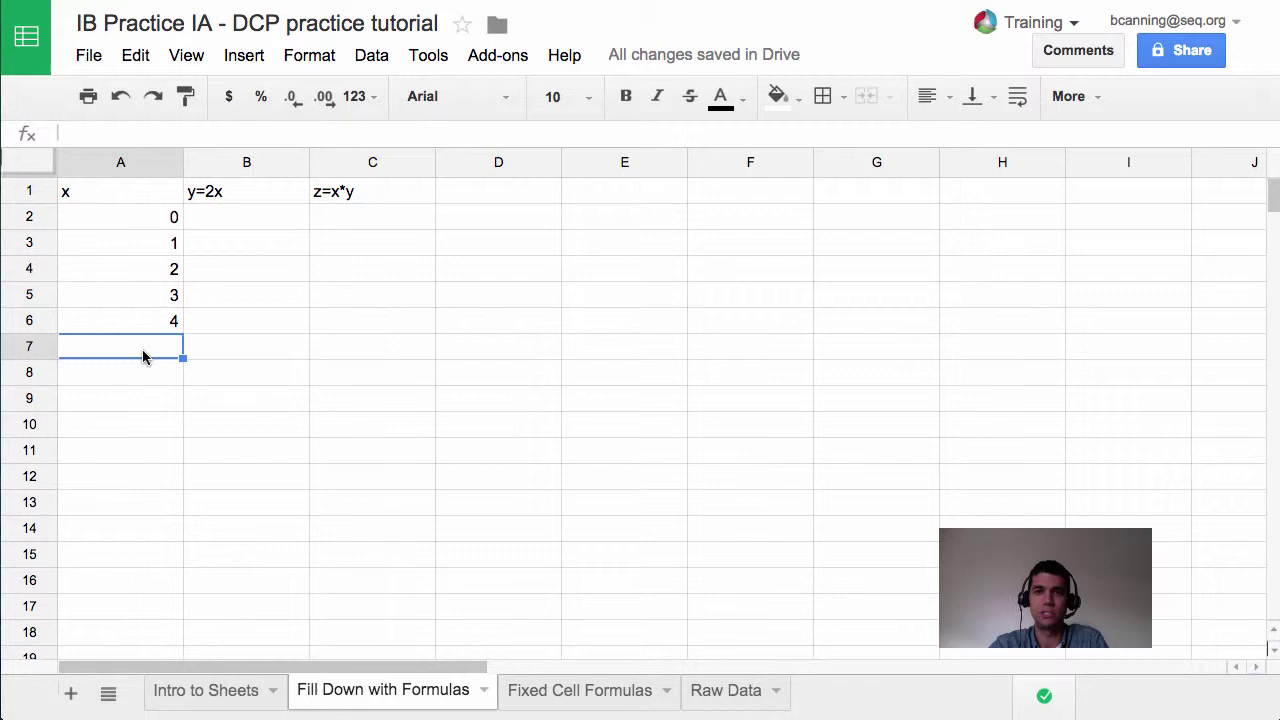
Extend the x series in A2:A6 down the column through A14 by filling down.
left_click(165, 220)
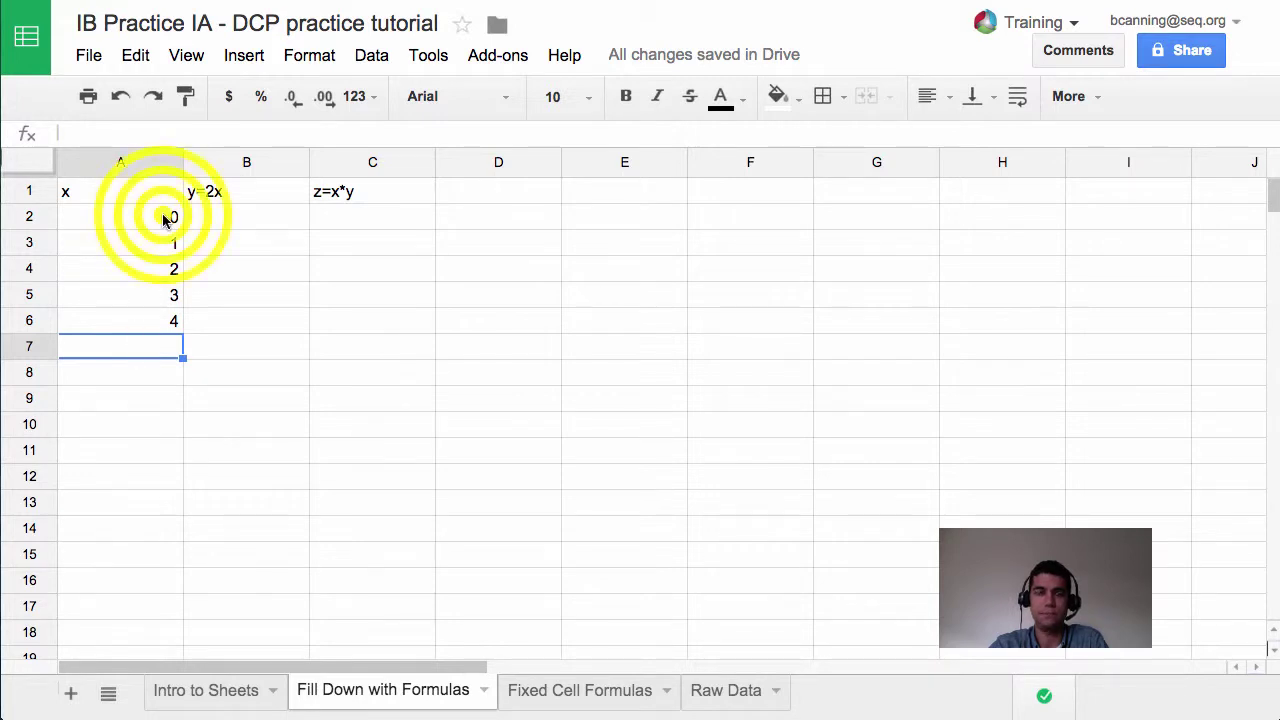
left_click_drag(165, 220, 168, 322)
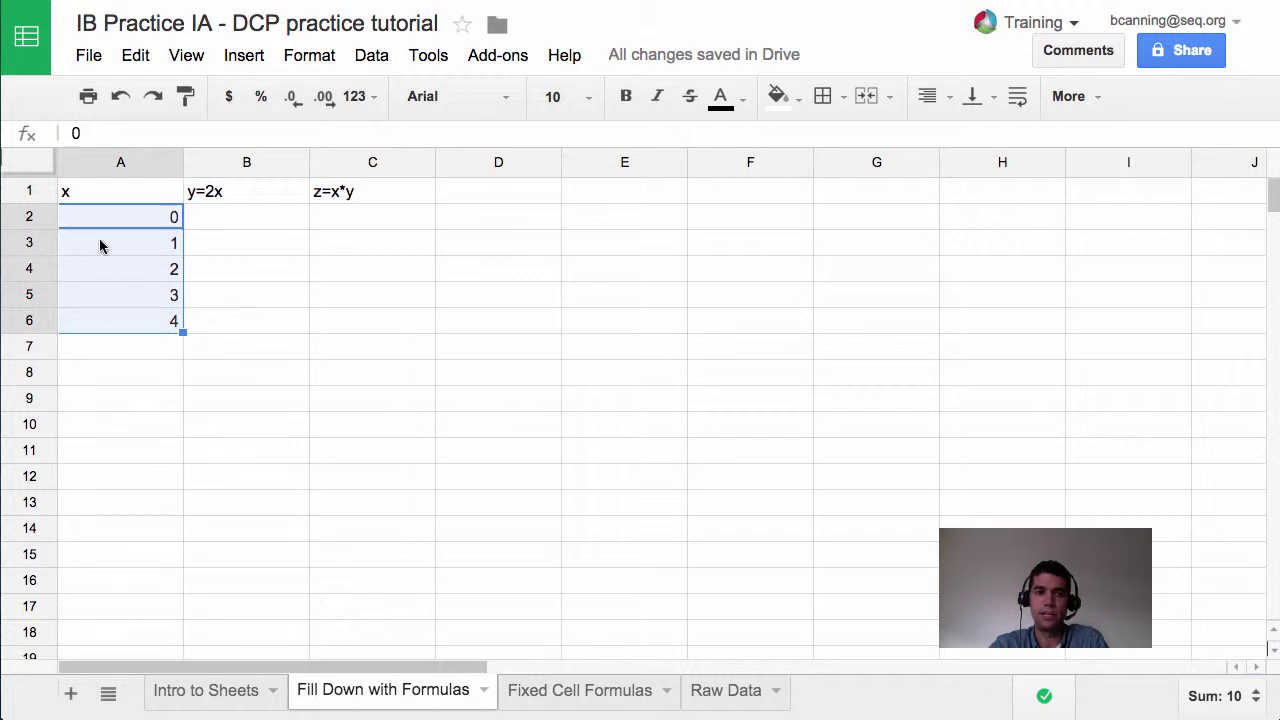
left_click(184, 332)
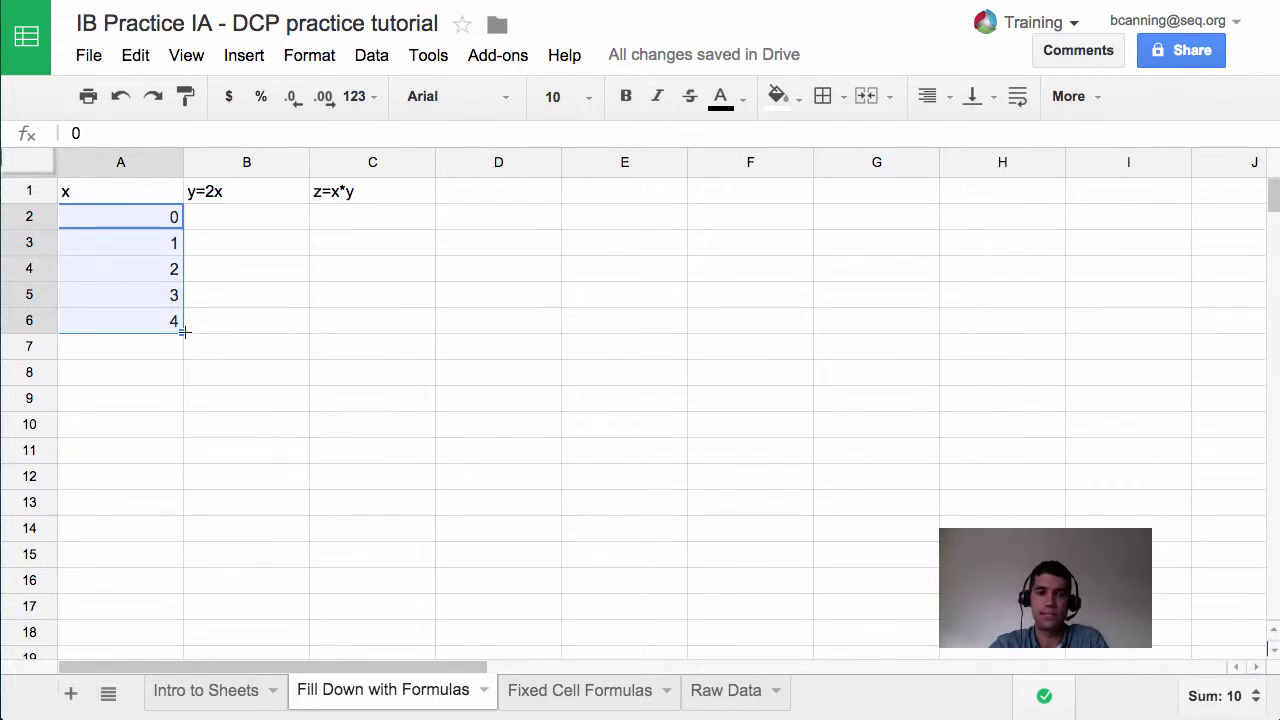
left_click(184, 331)
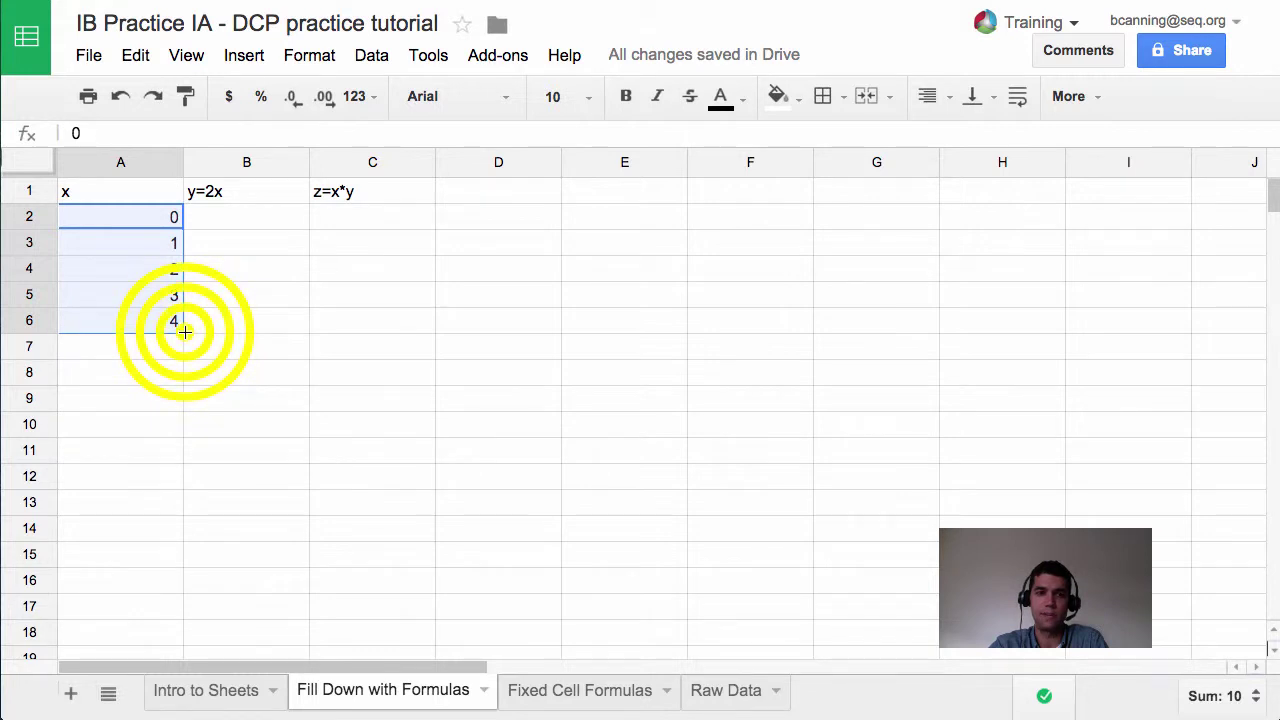
left_click_drag(184, 331, 183, 538)
left_click(183, 490)
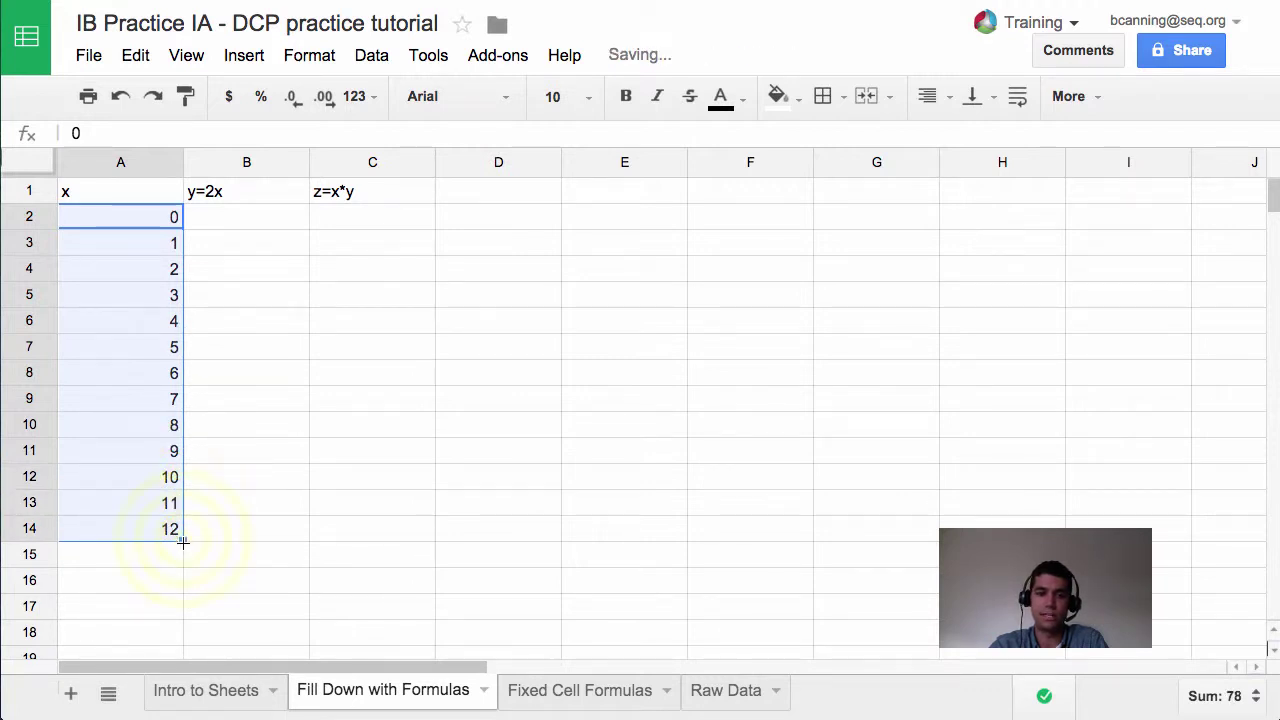
left_click(183, 539)
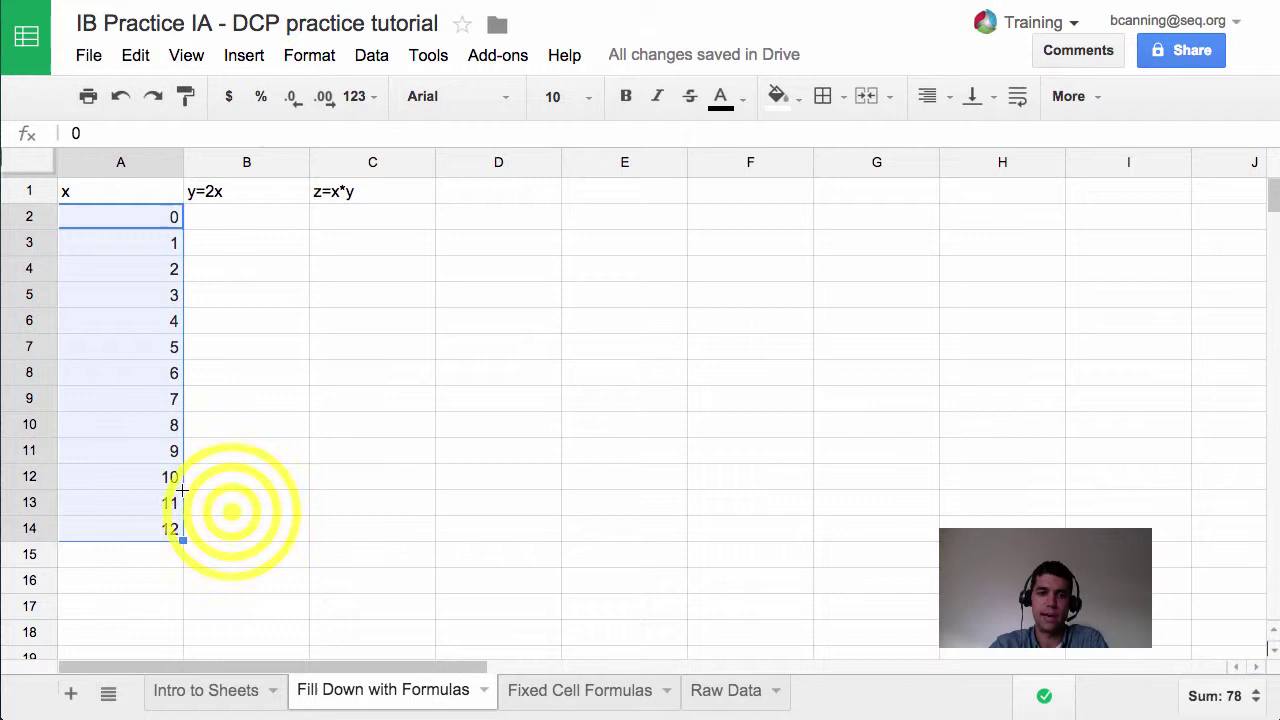
Delete the surplus x values 11 and 12 from cells A13 and A14.
left_click(231, 506)
left_click_drag(173, 503, 160, 528)
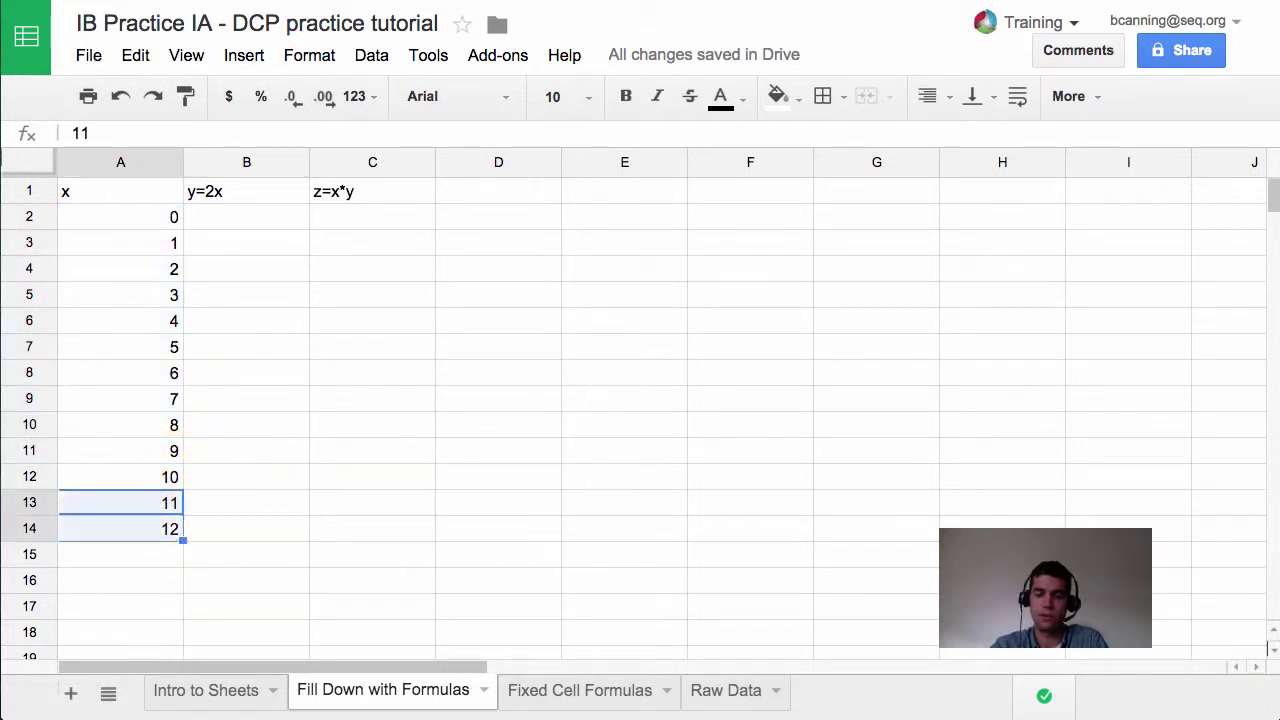
key("Delete")
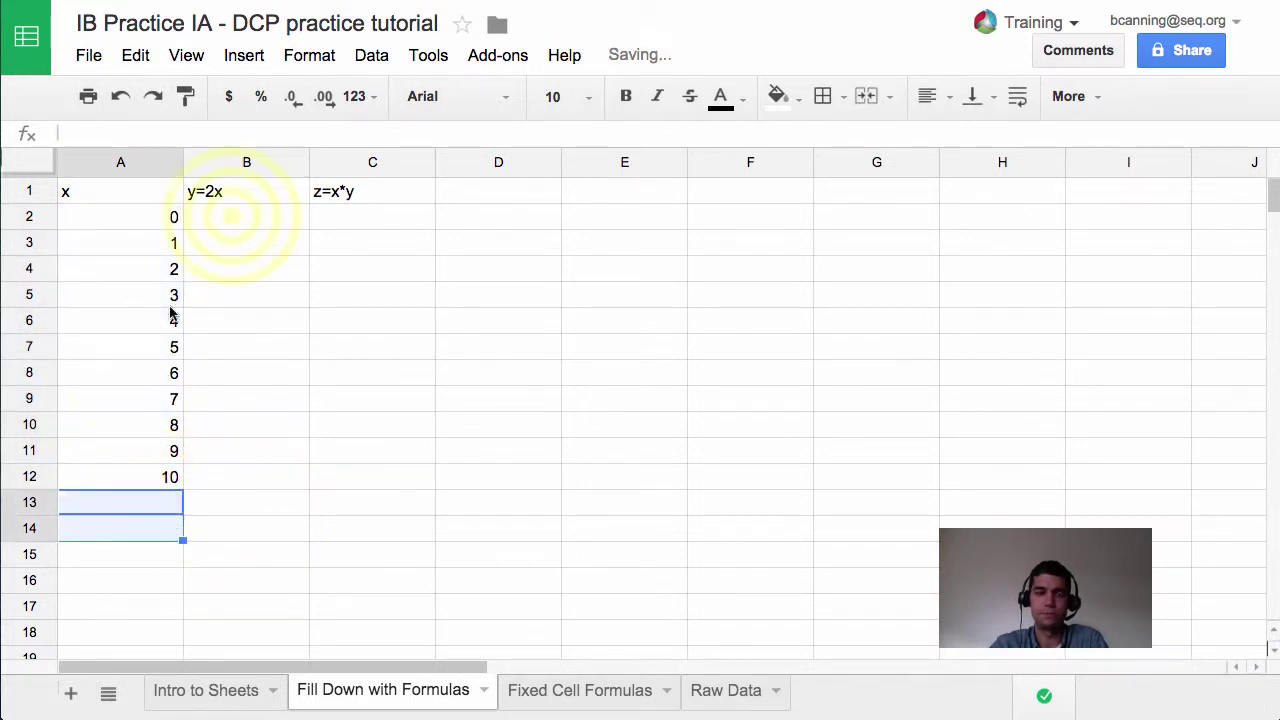
Enter the y values 0 and 2 directly in cells B2 and B3.
left_click(231, 217)
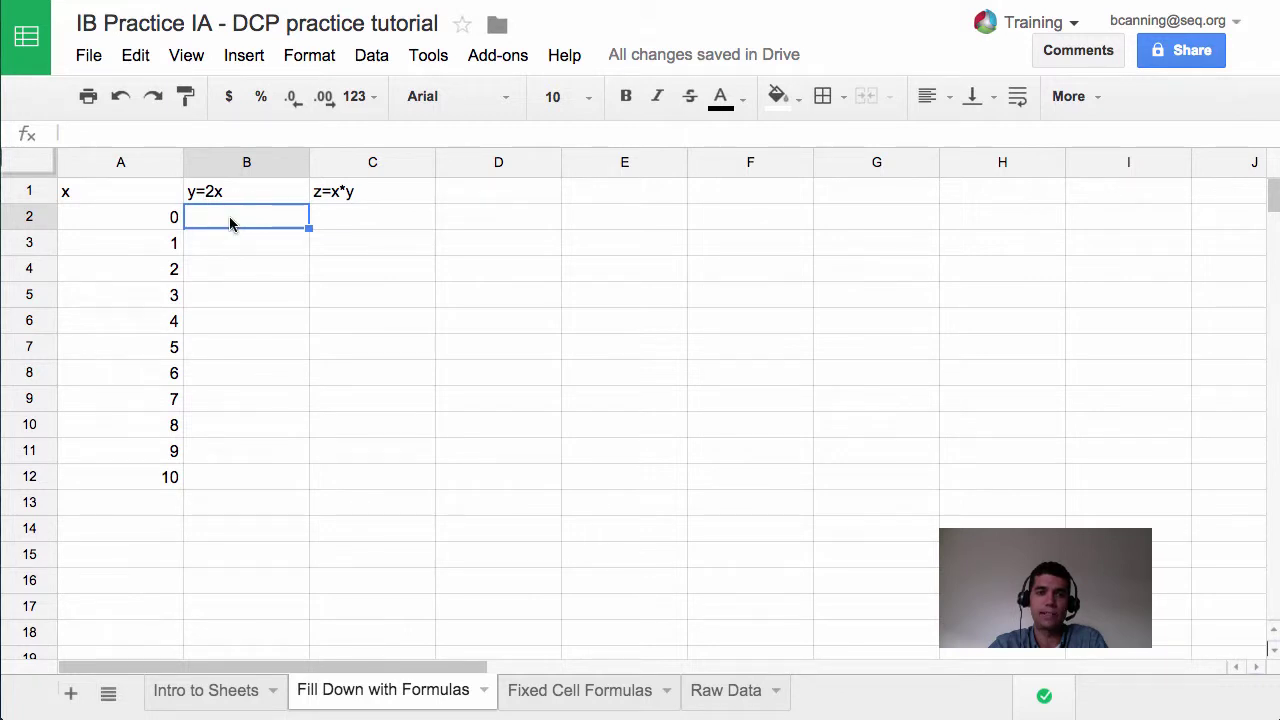
type("0")
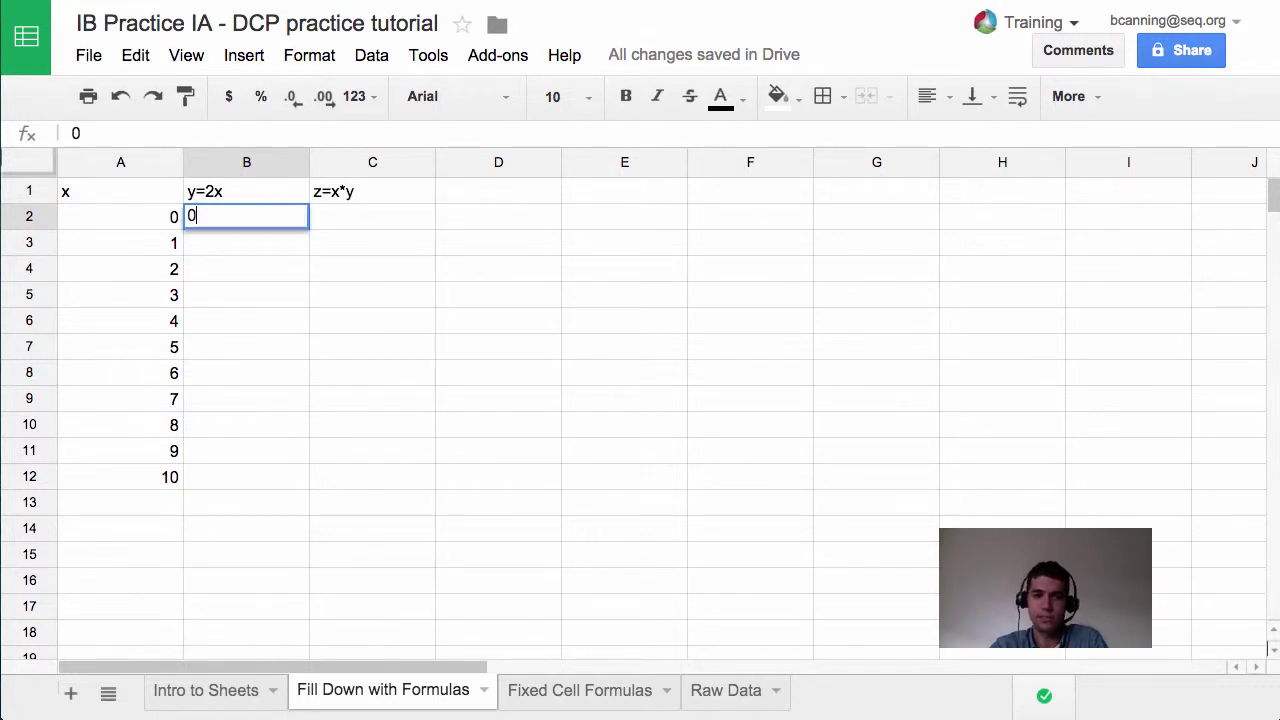
key("Return")
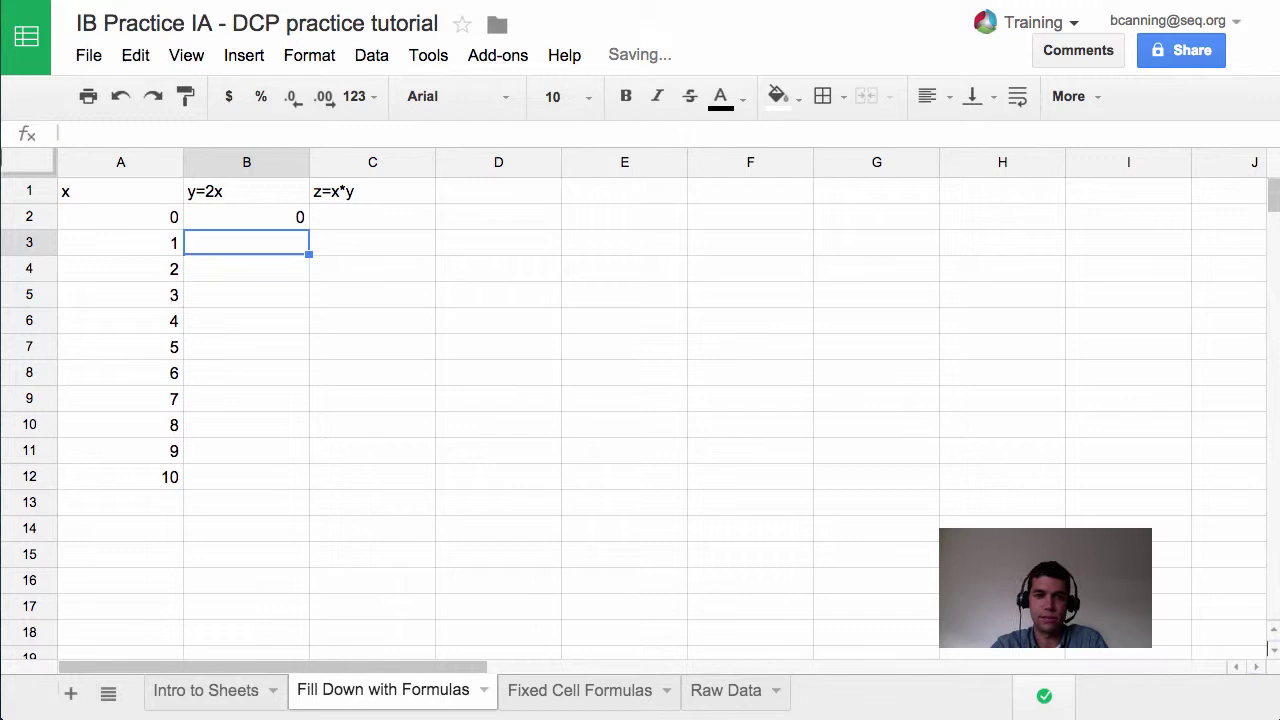
type("2")
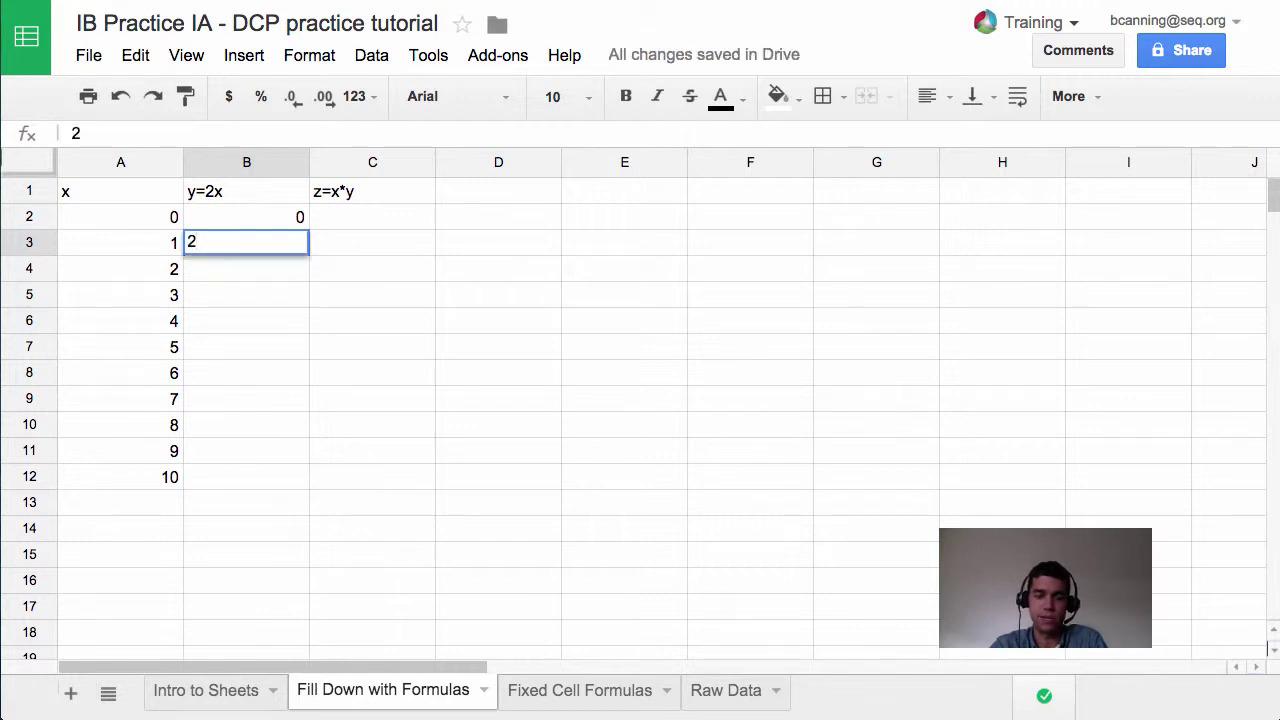
key("Return")
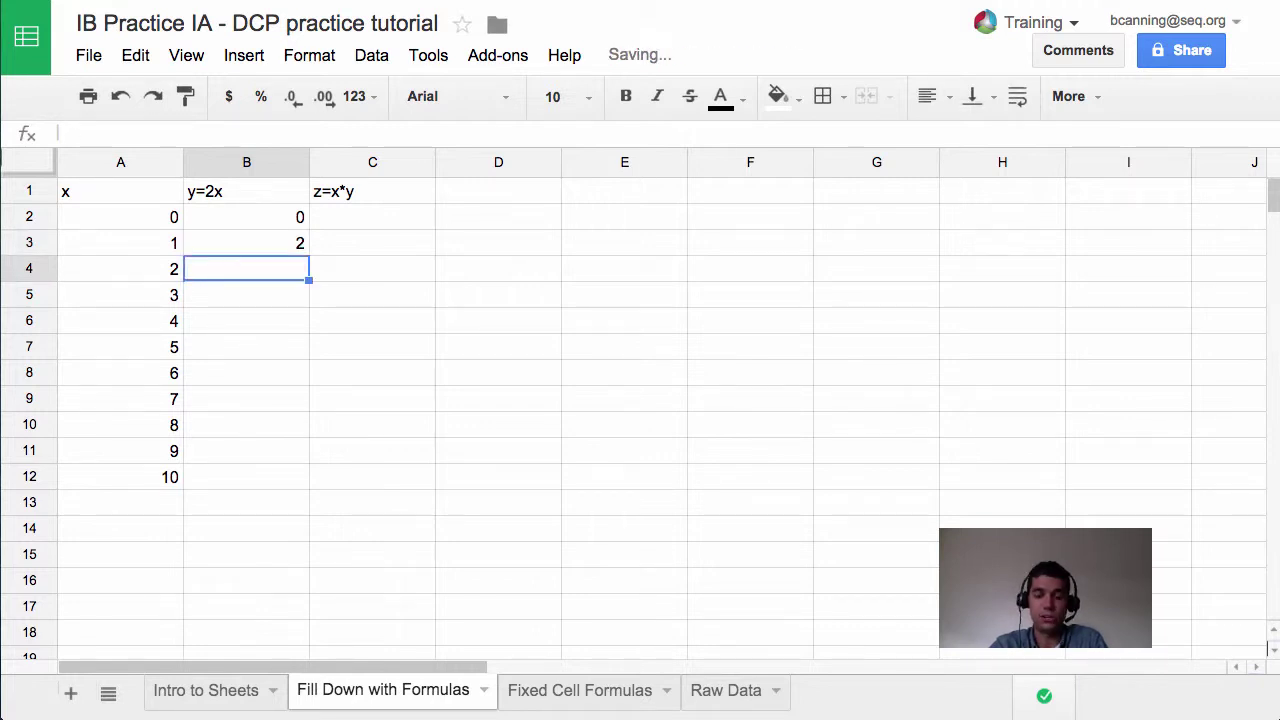
Enter the calculations =2*2 in B4 and =2*3 in B5 for the next y values.
type("=")
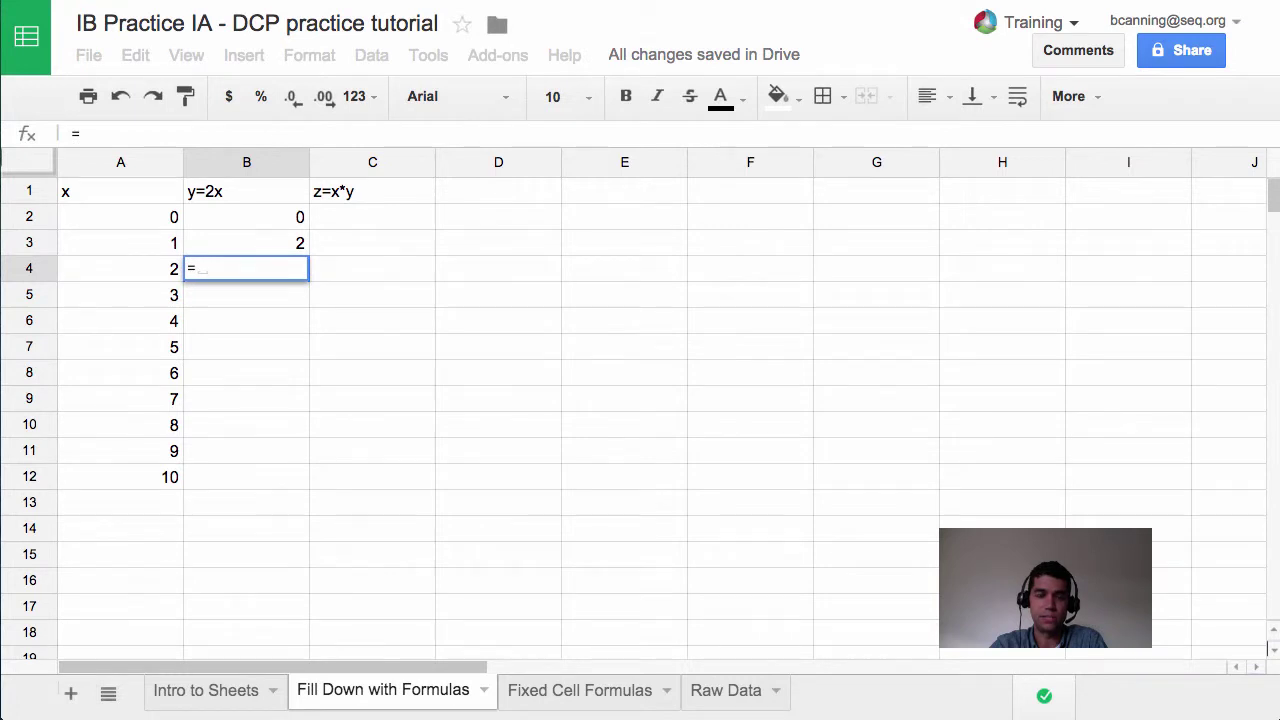
type("2*")
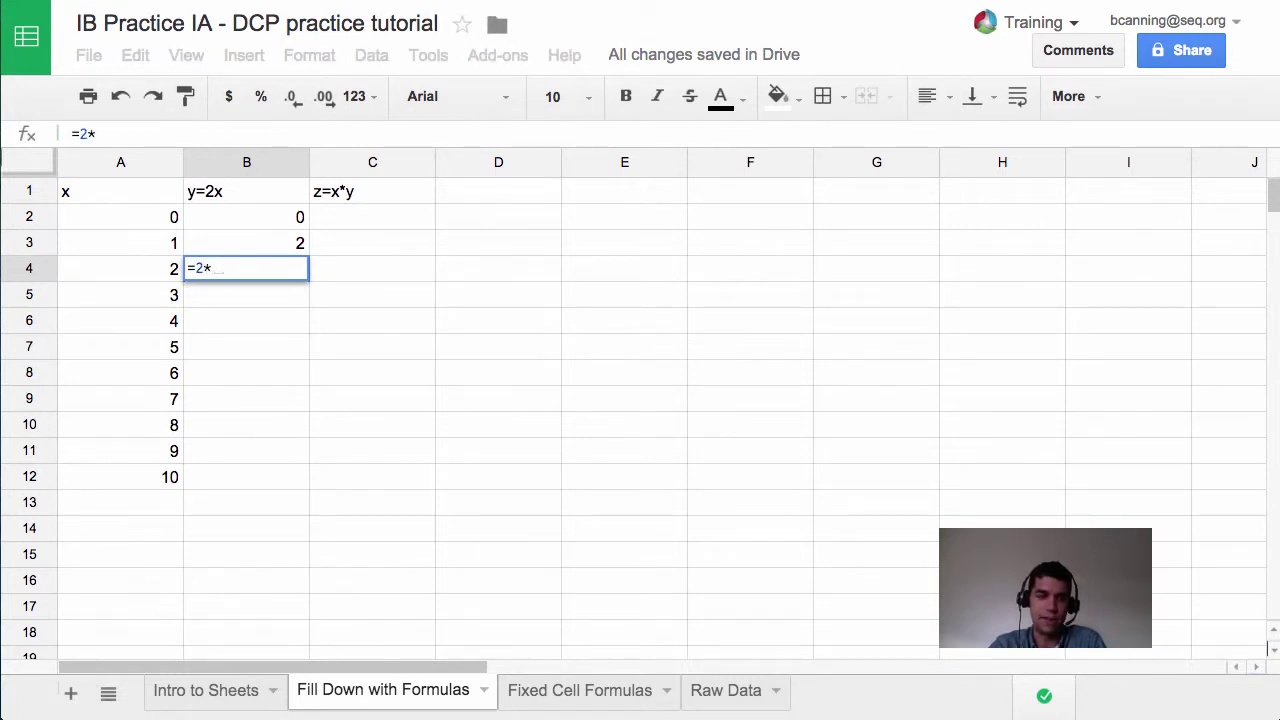
type("2")
key("Return")
type("=2")
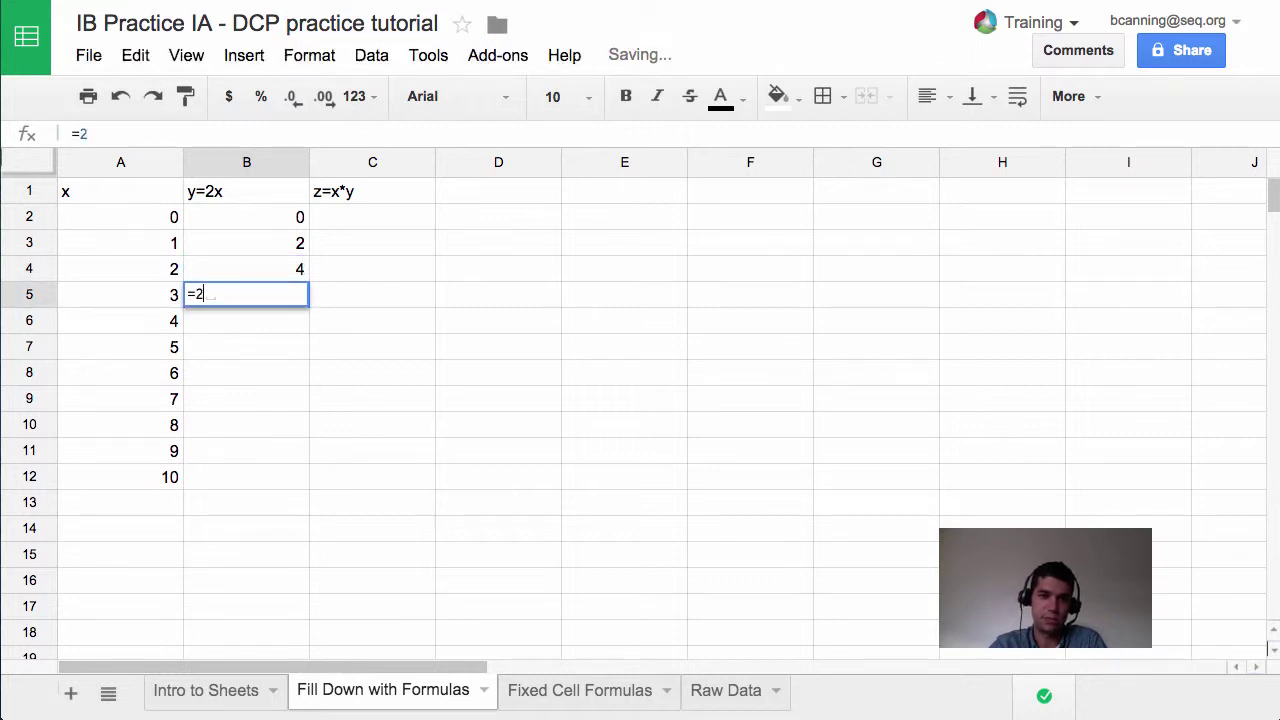
type("*3")
key("Return")
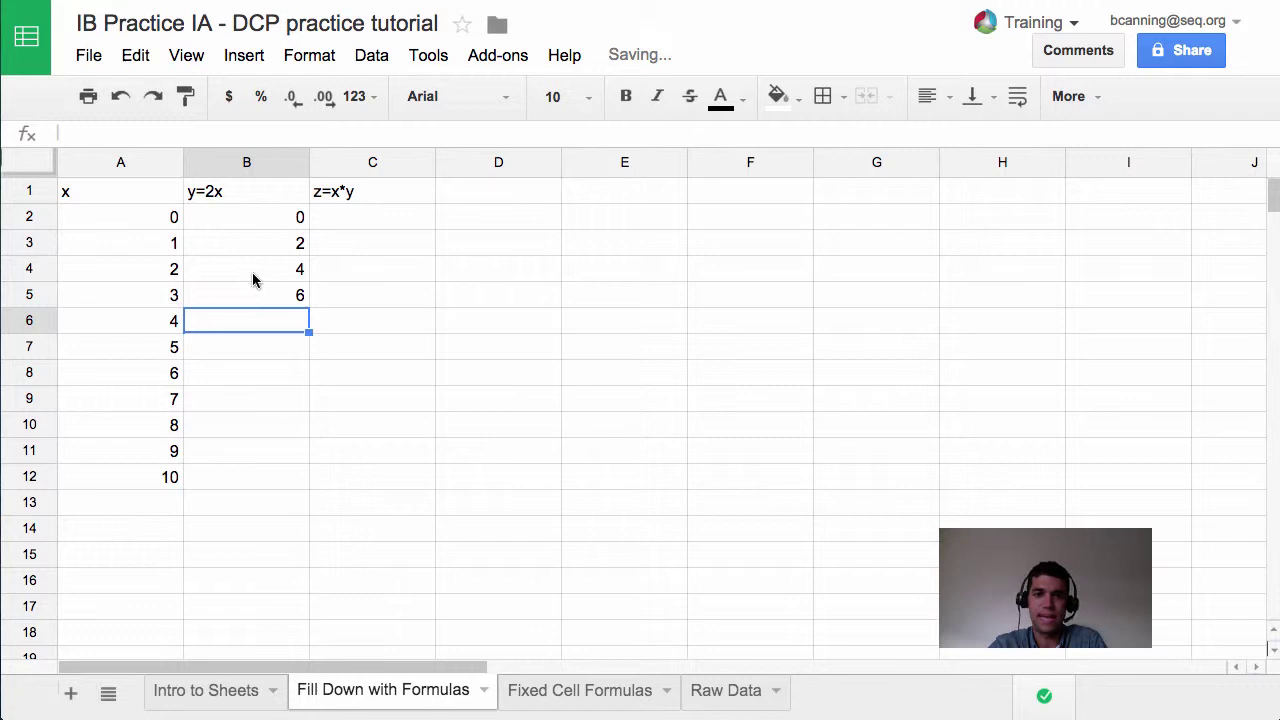
Fill the y column from the values in B2:B5 down through B12.
left_click(282, 244)
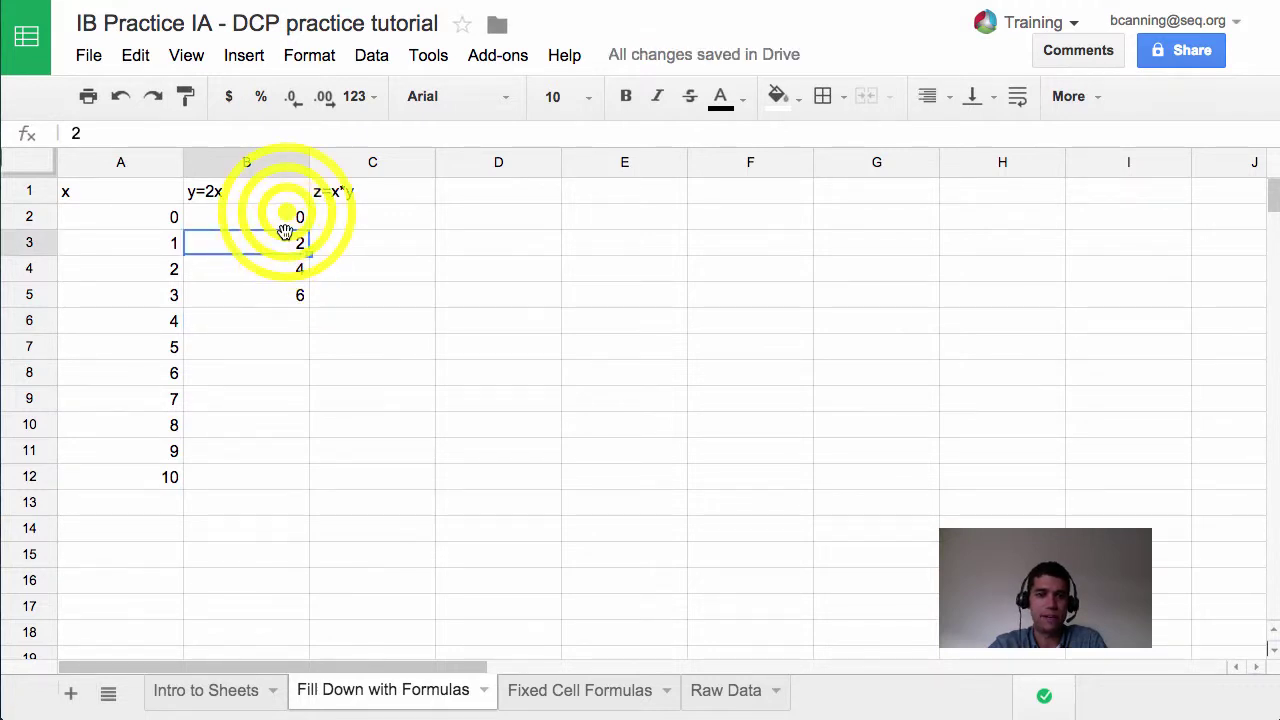
left_click_drag(286, 217, 290, 476)
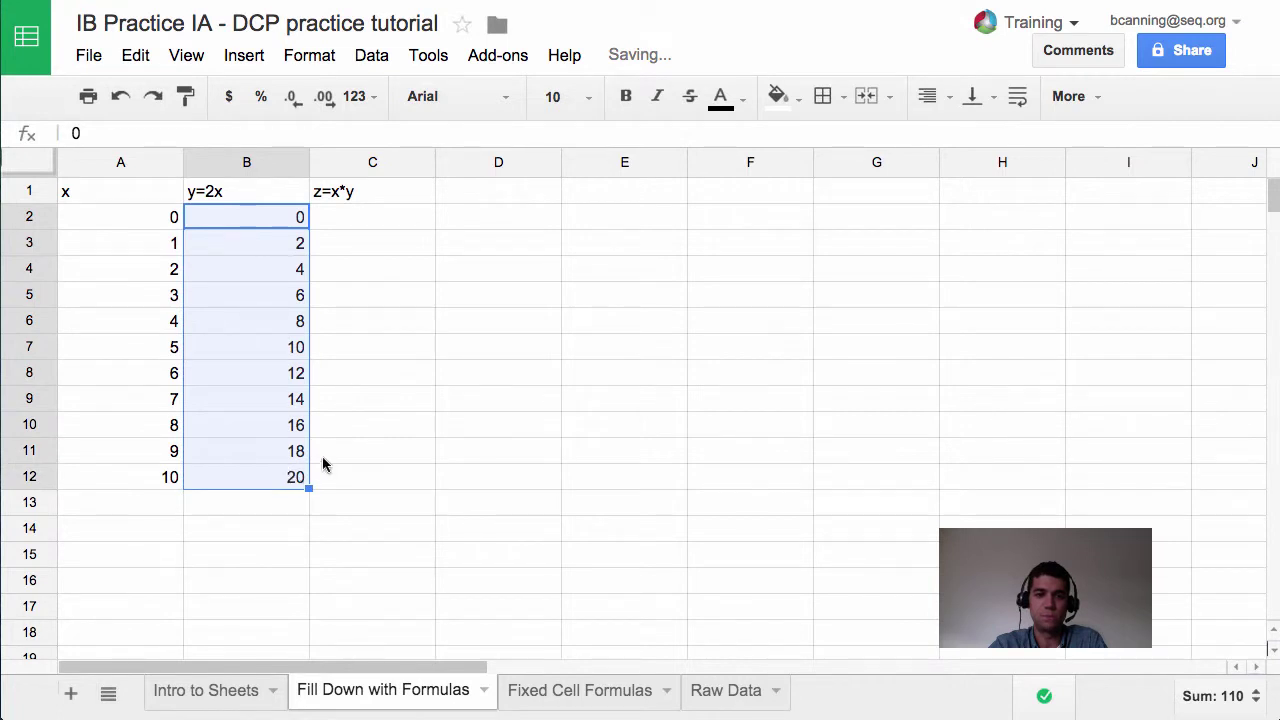
left_click(298, 252)
Clear all the y values from cells B2 to B12.
left_click(285, 224)
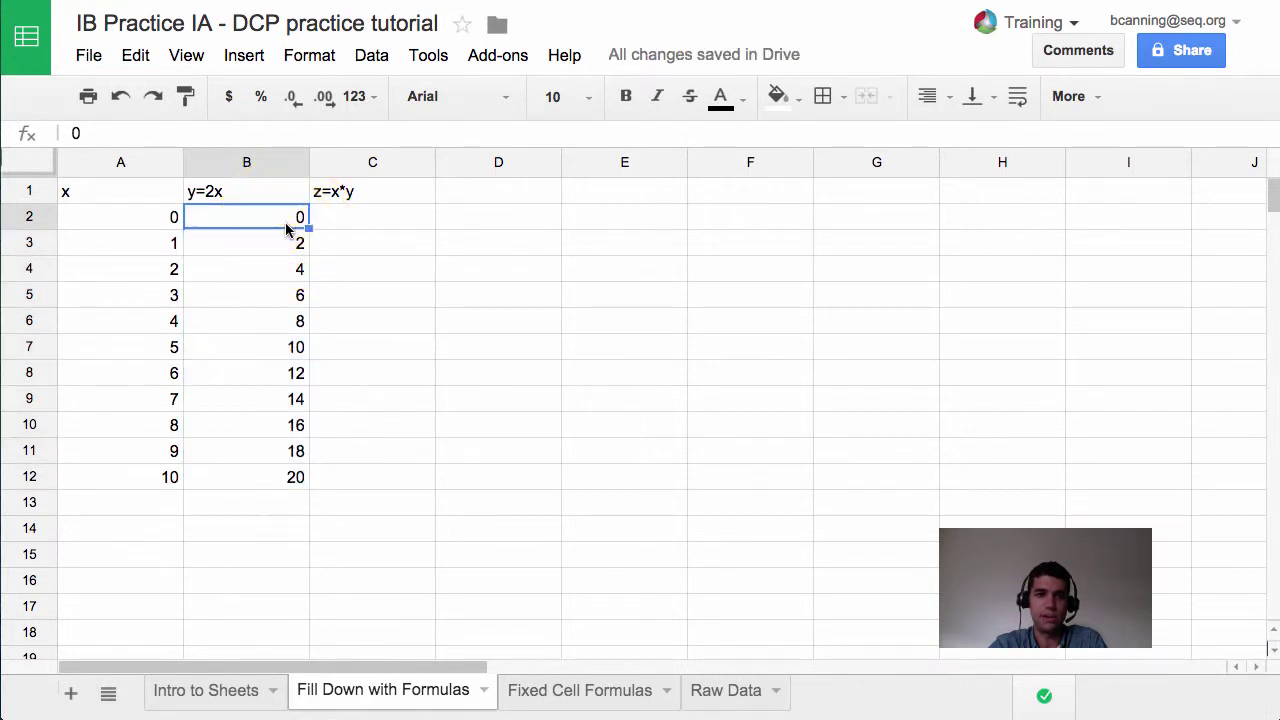
left_click_drag(296, 220, 301, 483)
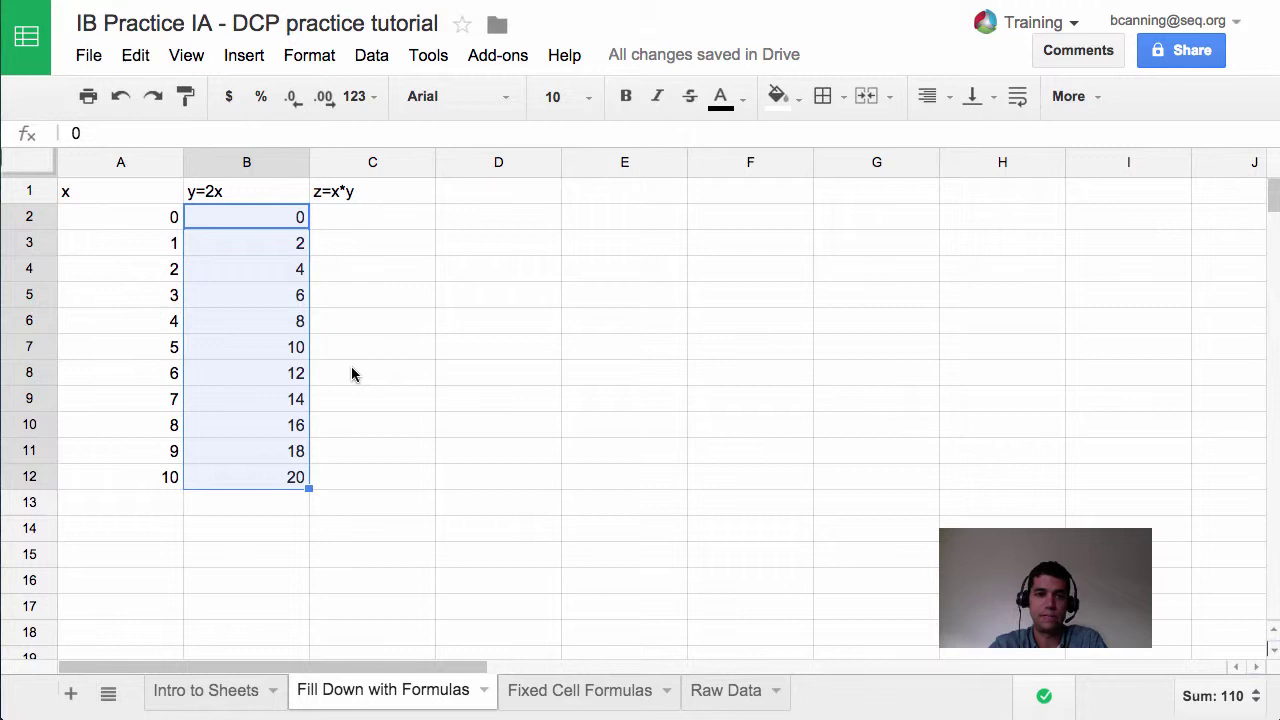
key("Delete")
left_click(335, 268)
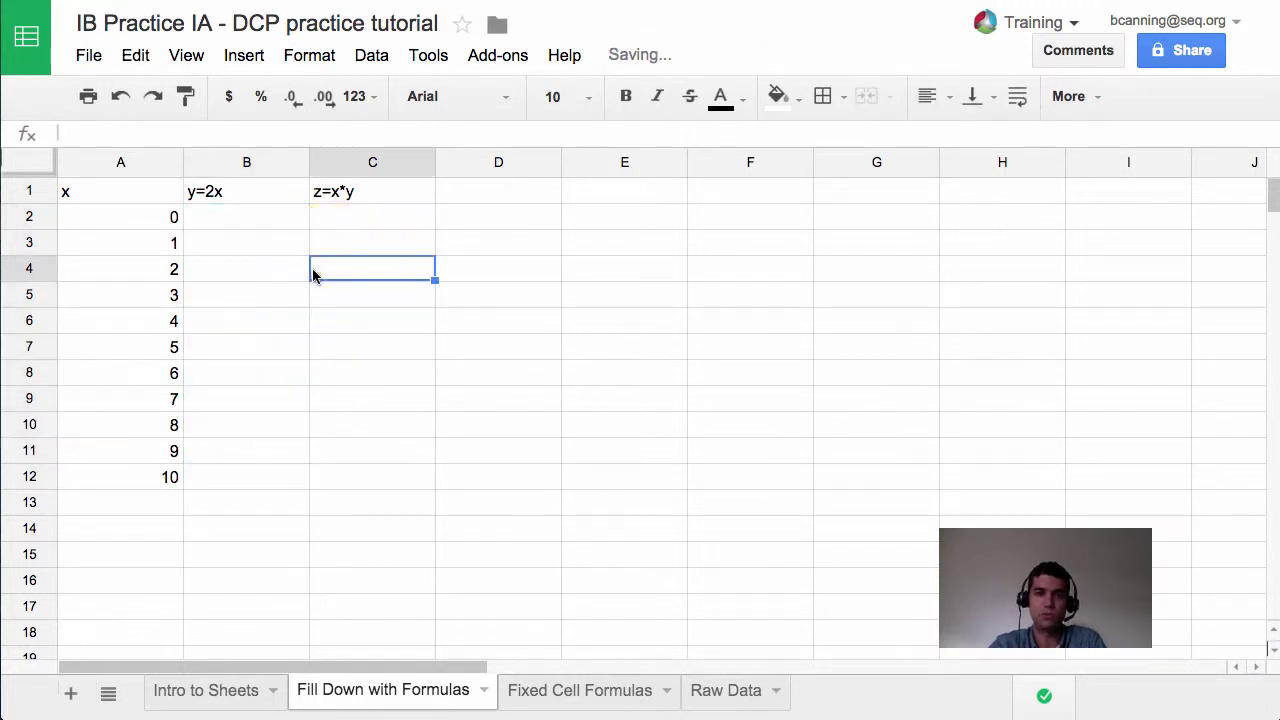
Enter the formula =2*A2 in cell B2, referencing the x value in the same row.
left_click(254, 216)
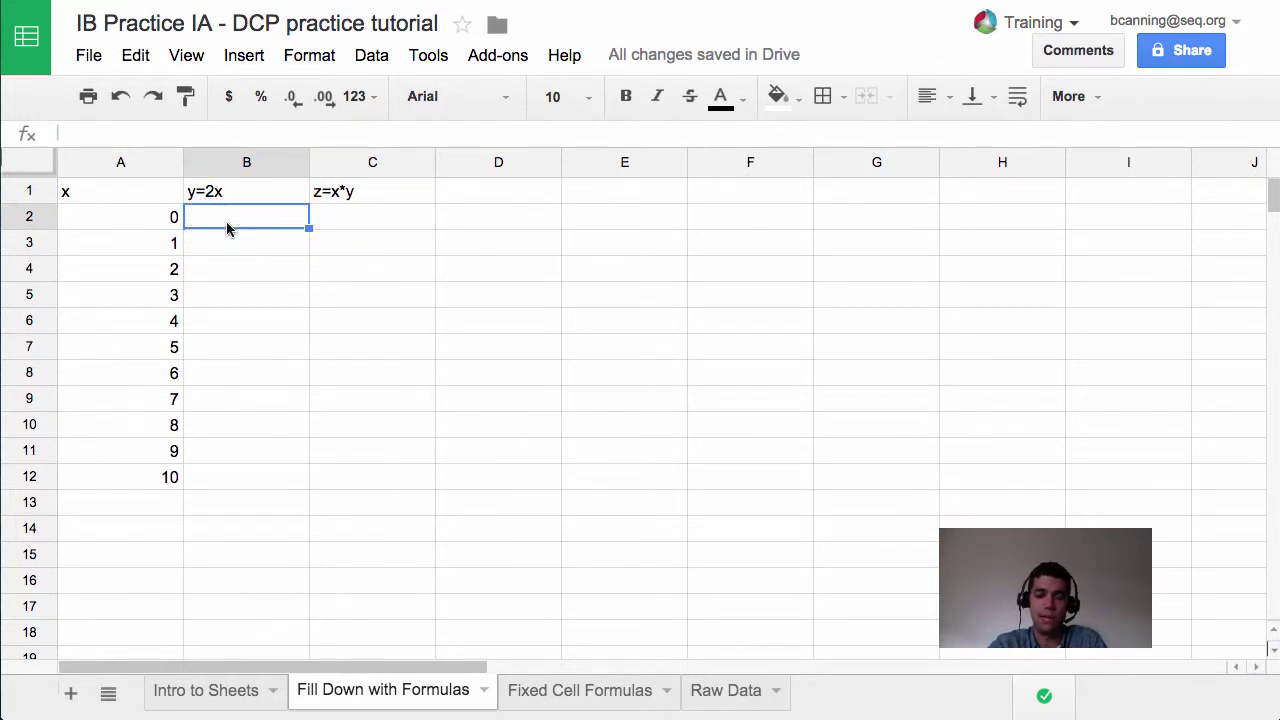
type("=2")
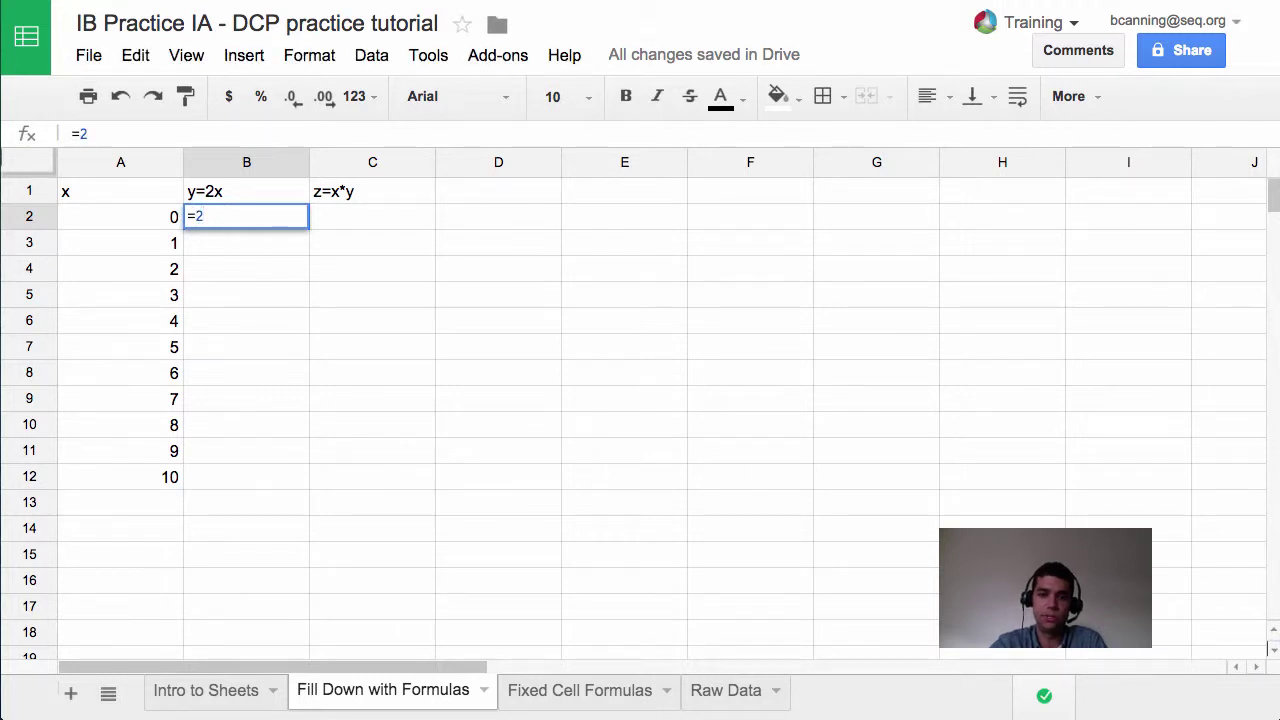
type("*")
left_click(139, 219)
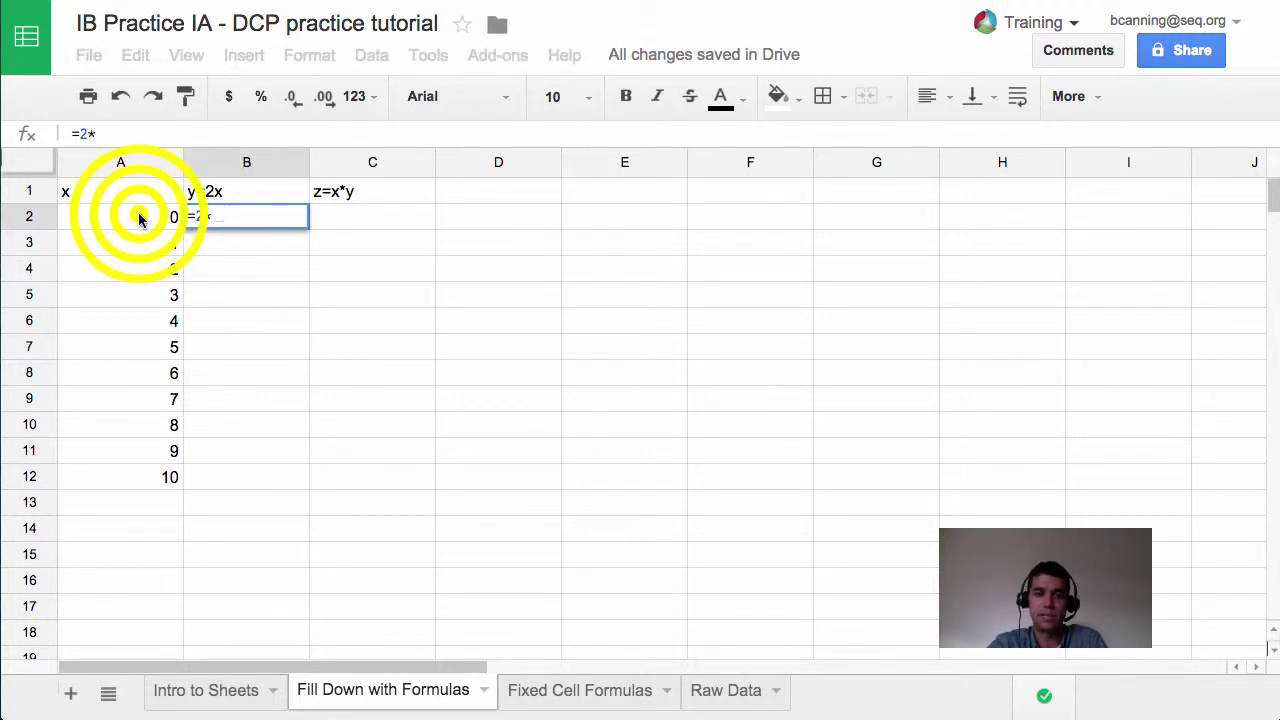
key("Return")
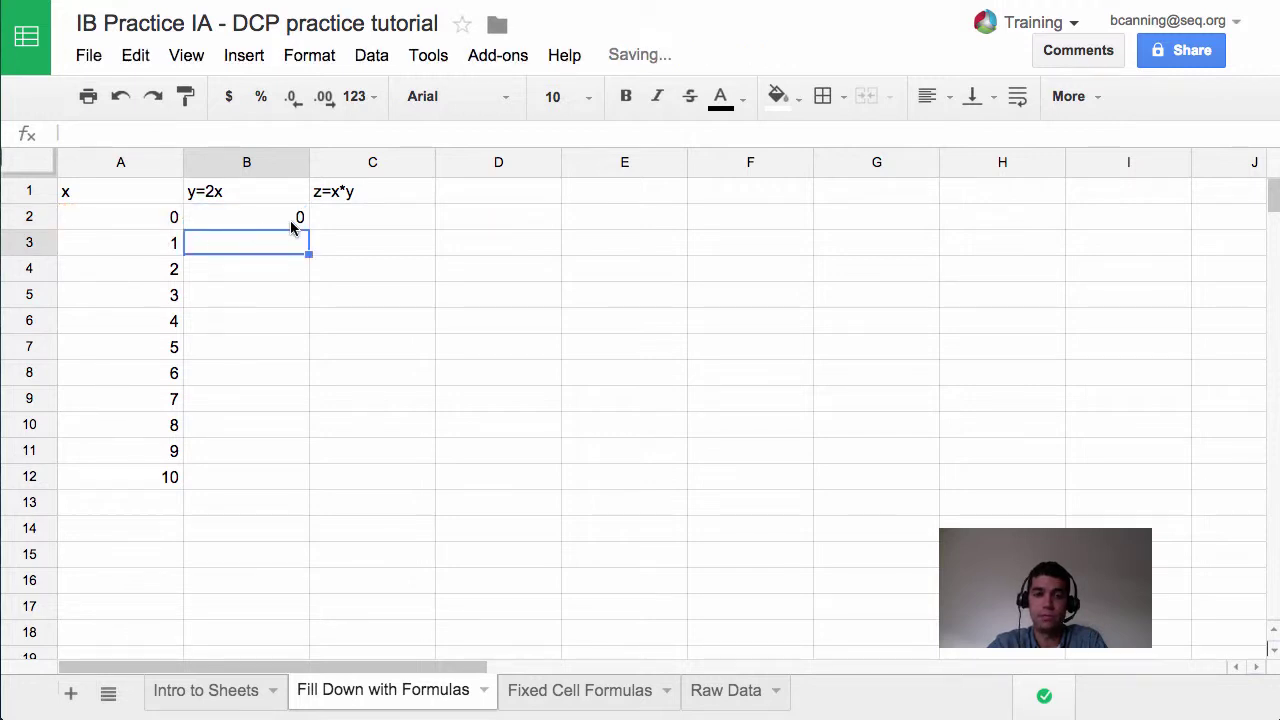
Test the formula in B2 by changing the x value in A2 to 1 and 100, and restore it to 0.
left_click(237, 221)
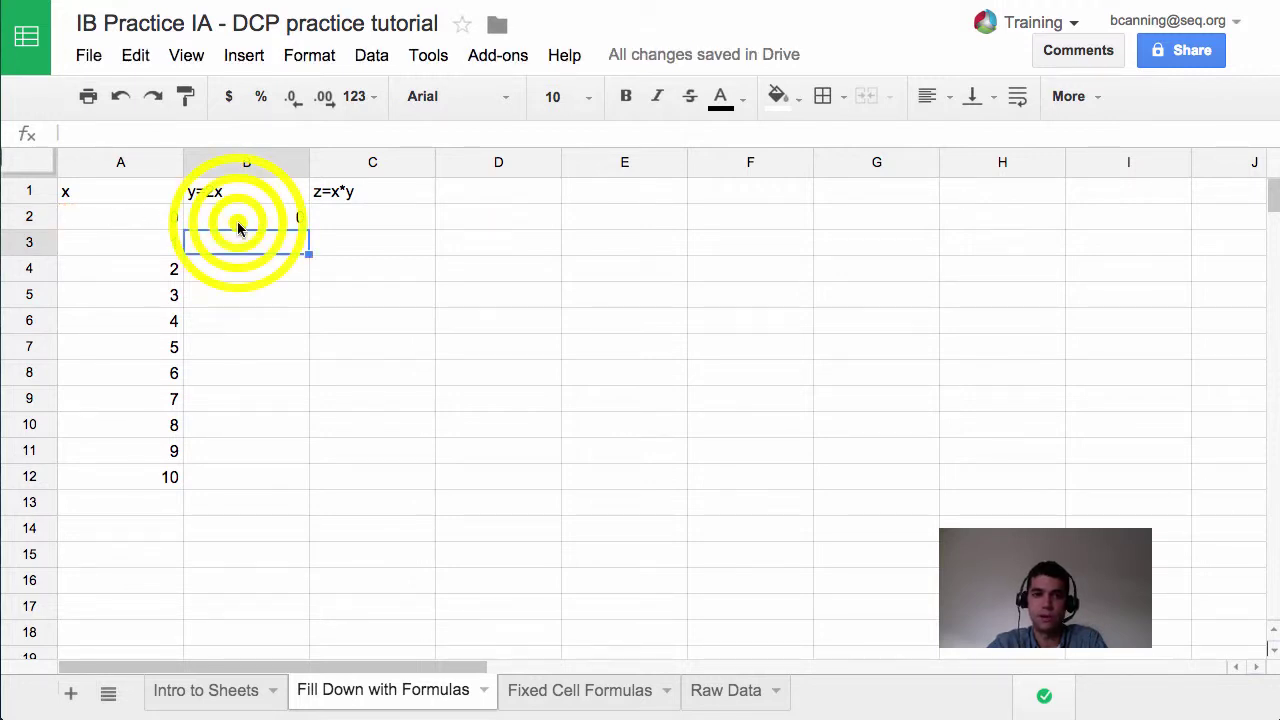
left_click(100, 134)
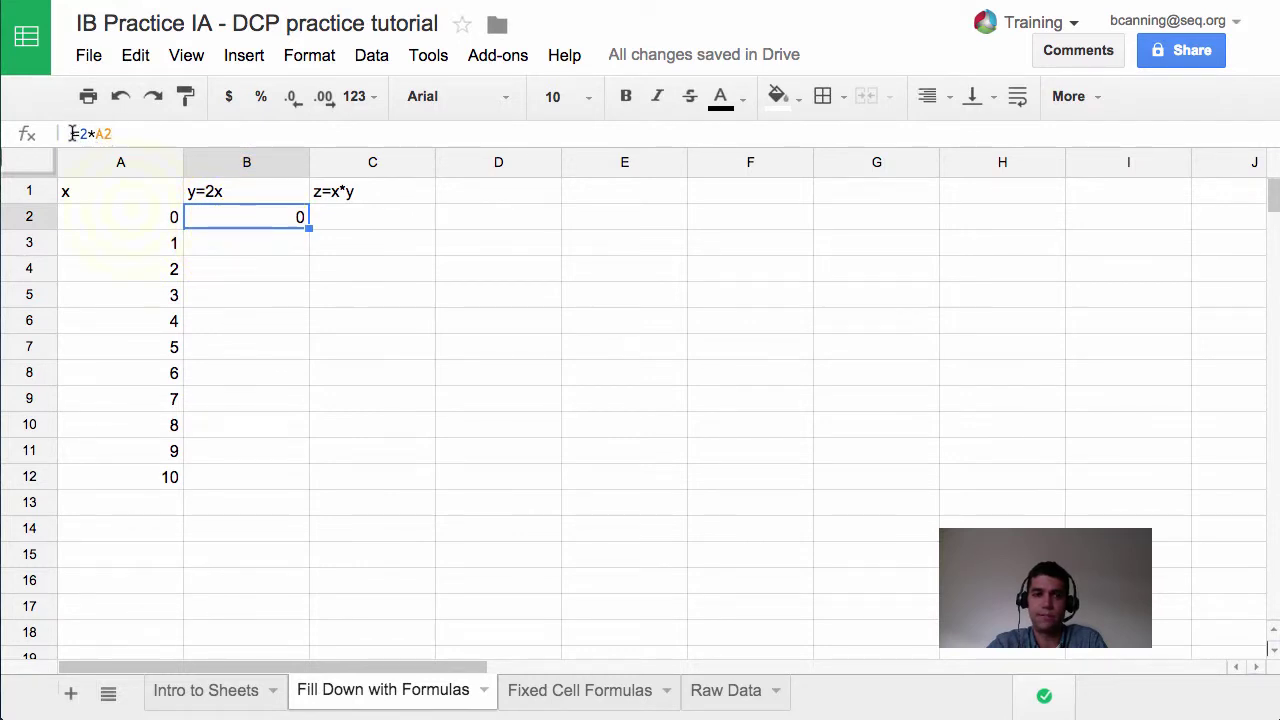
left_click(130, 207)
type("1")
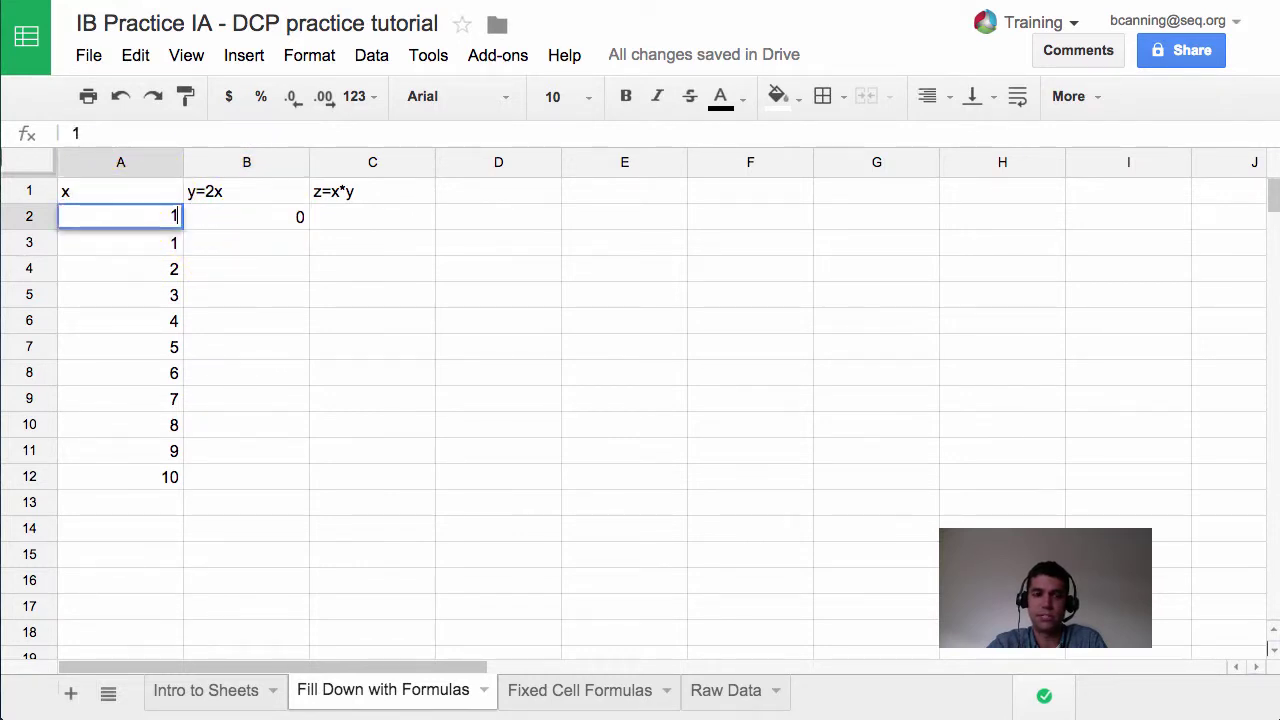
key("Return")
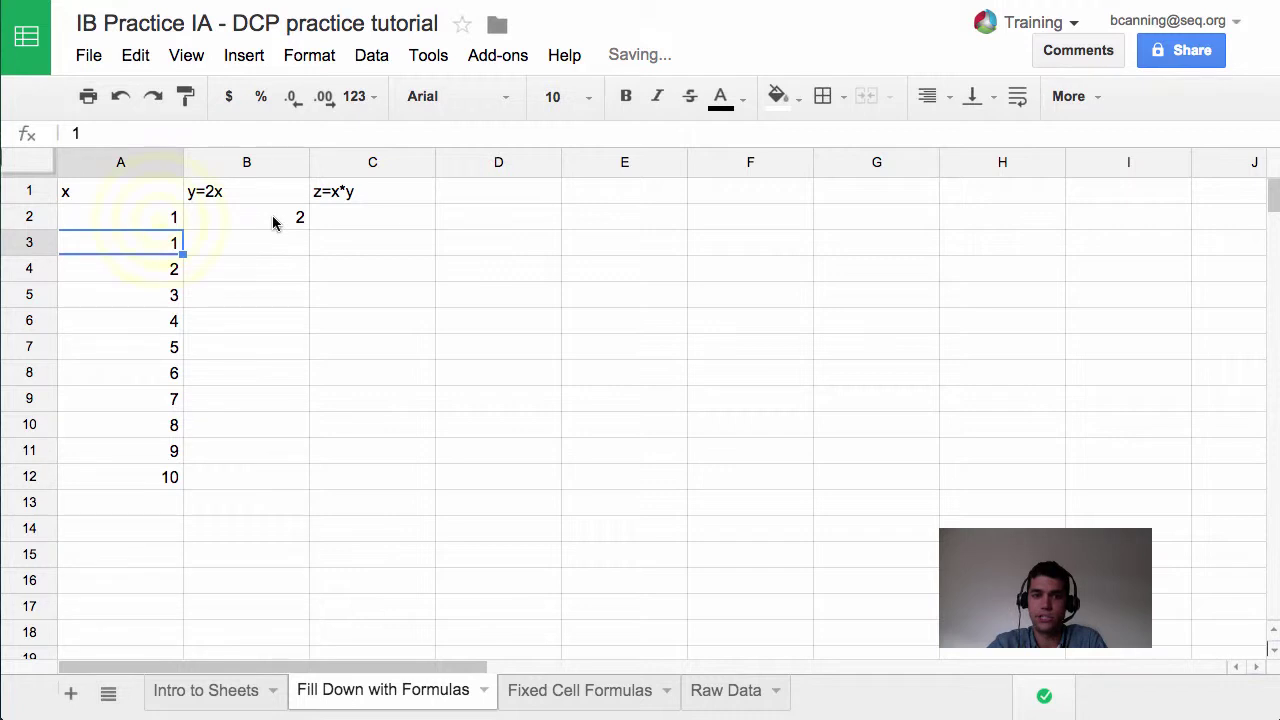
left_click(163, 226)
type("100")
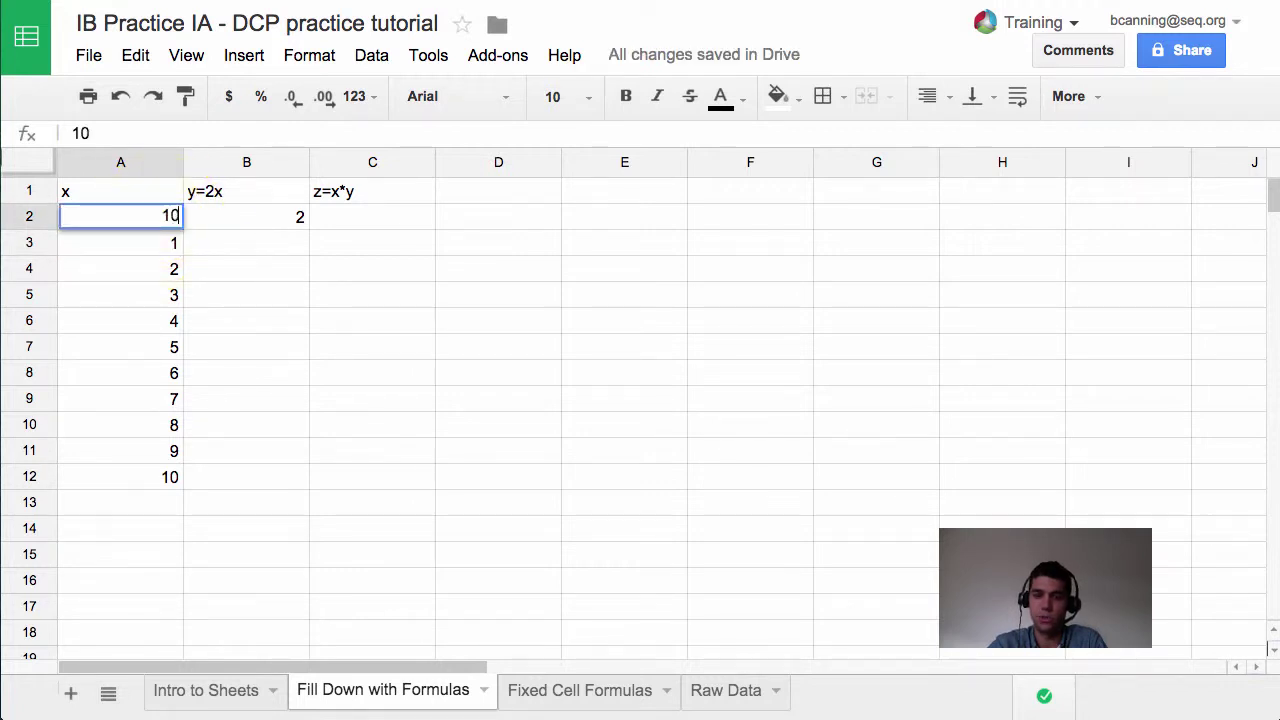
key("Return")
left_click(175, 224)
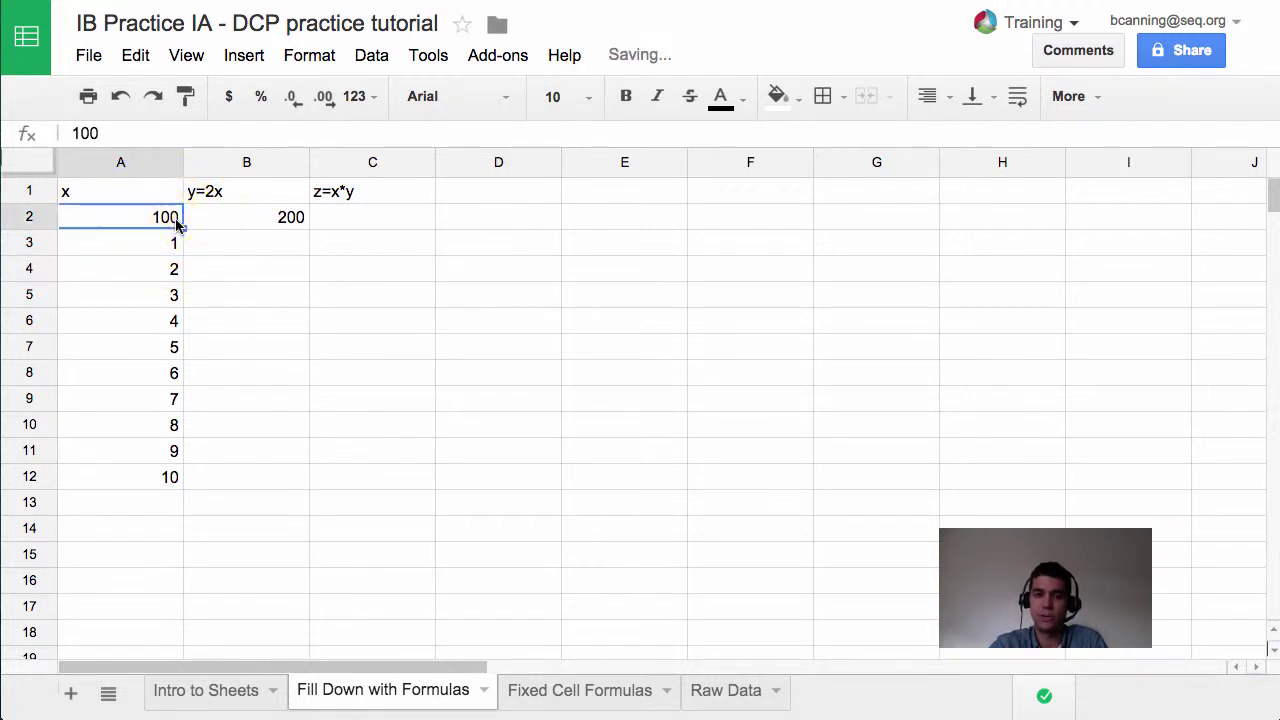
type("0")
Fill the y formula from B2 down through B12.
left_click(230, 222)
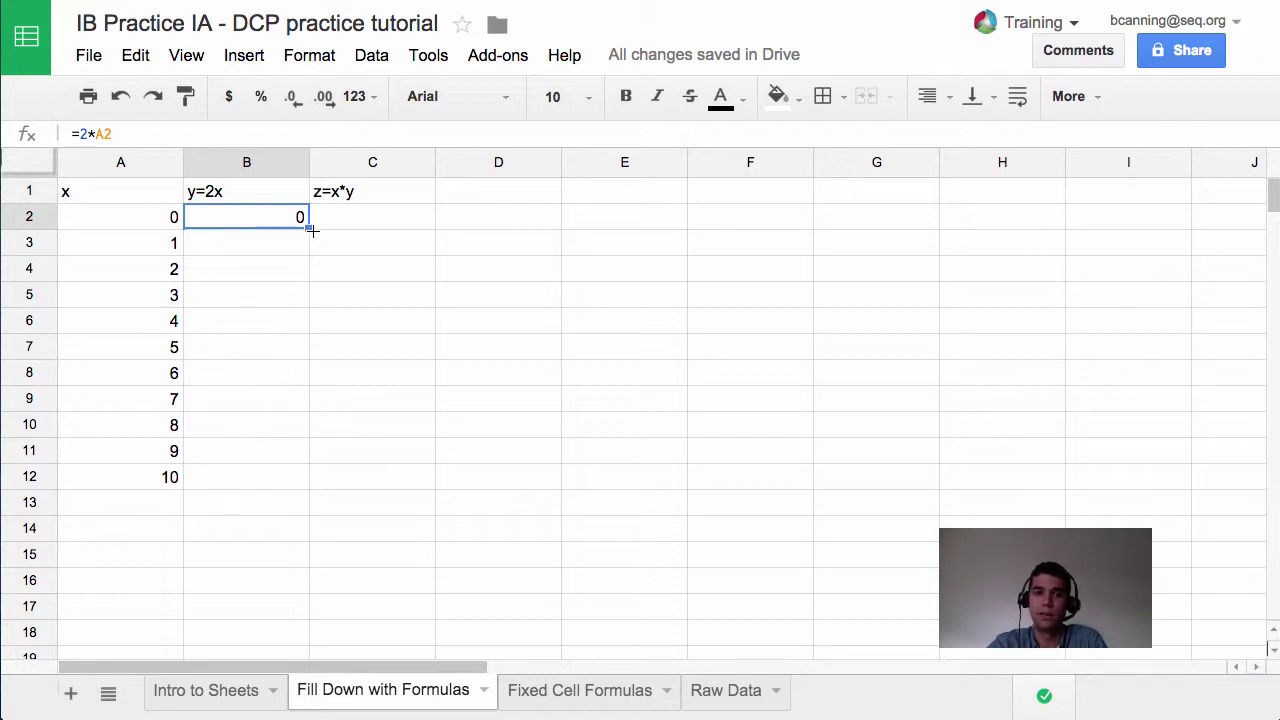
left_click_drag(300, 225, 303, 317)
left_click_drag(273, 468, 271, 474)
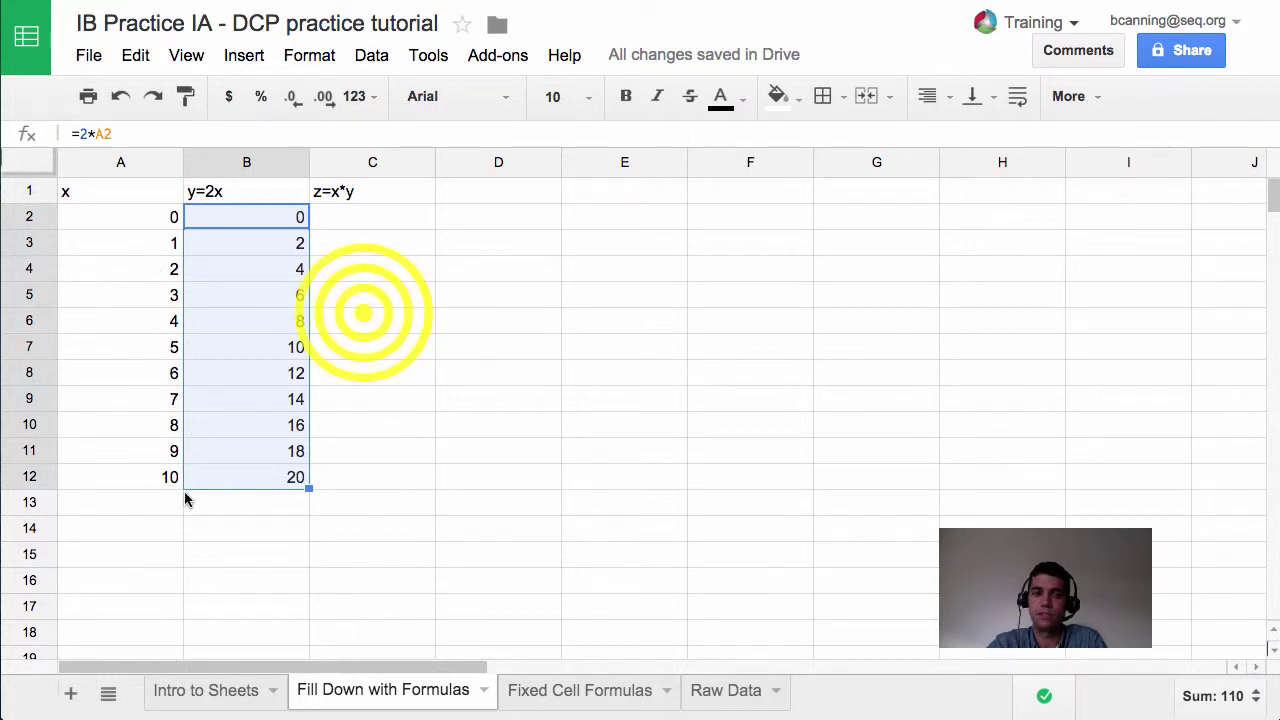
Compare the formulas in B2 and B3 with the x cells they reference in column A.
left_click(365, 318)
left_click(258, 224)
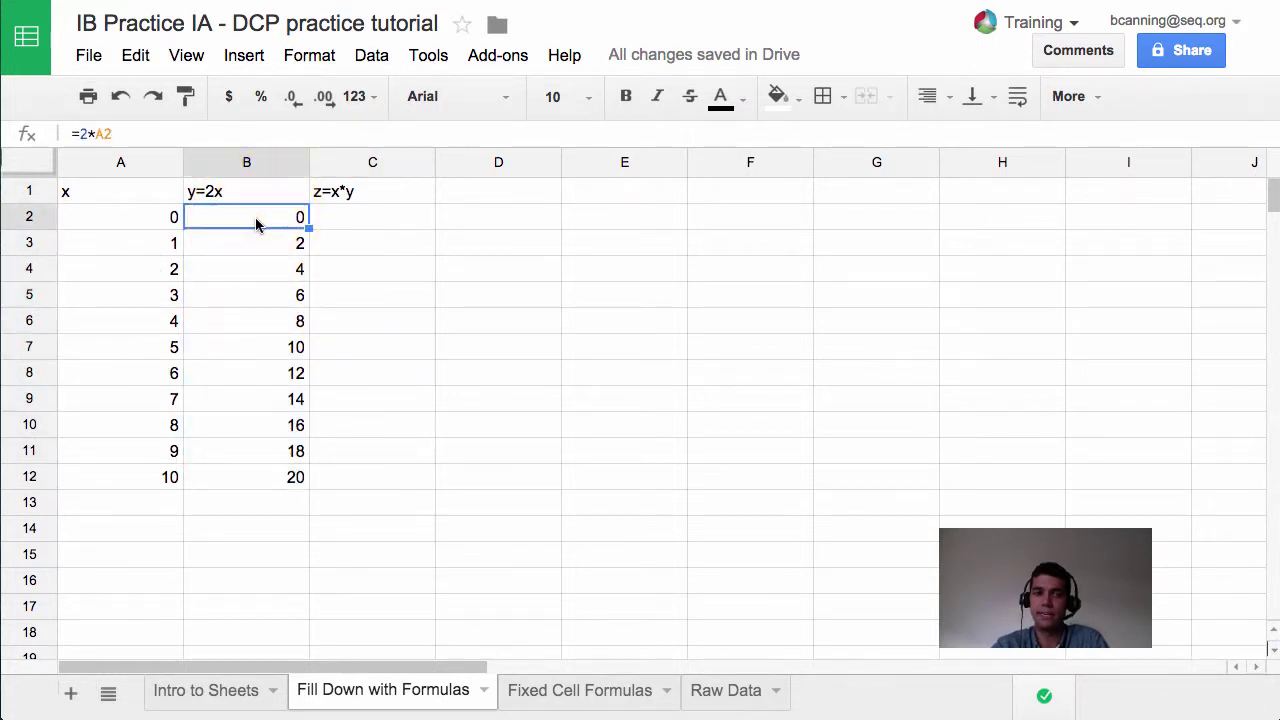
key("Down")
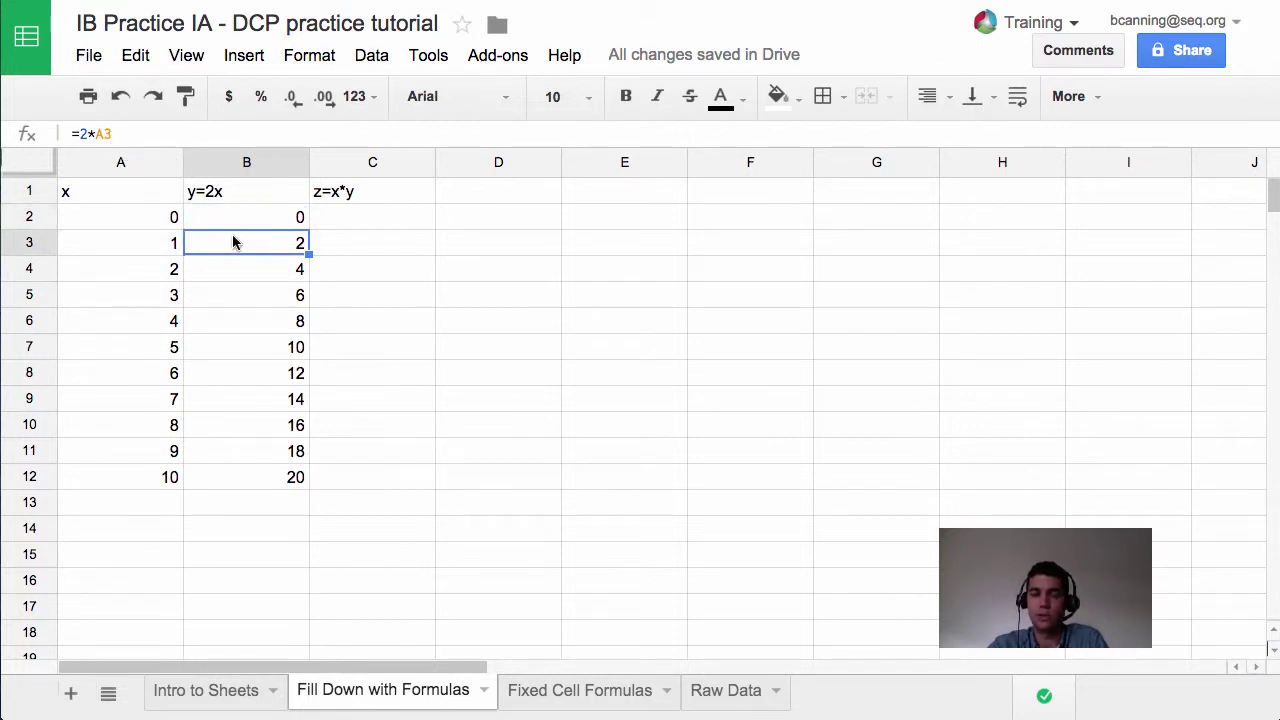
left_click(145, 220)
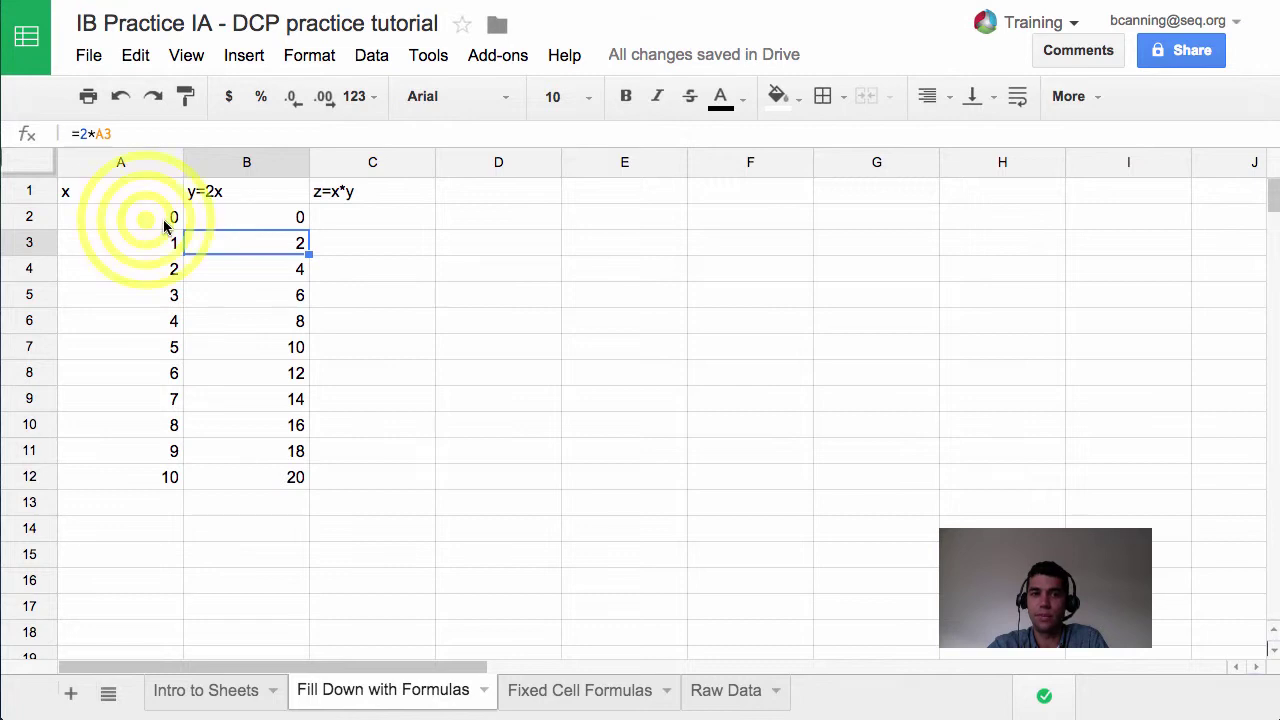
left_click(277, 216)
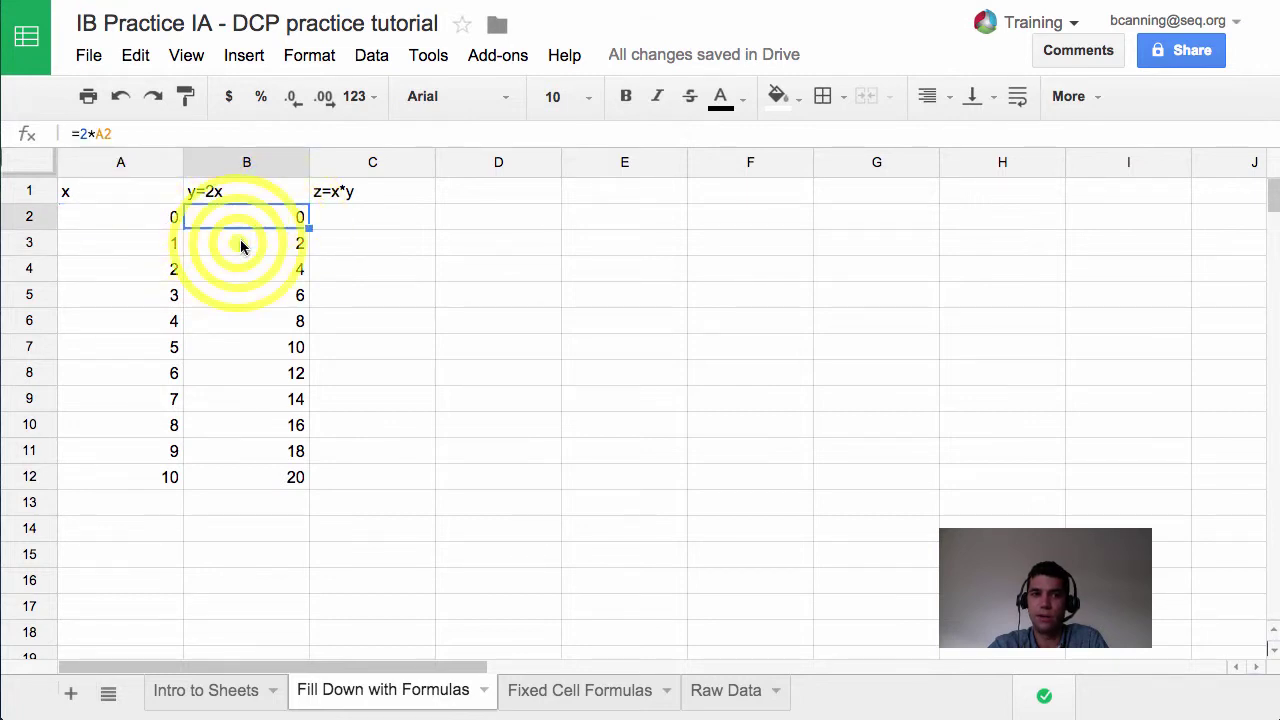
left_click(239, 247)
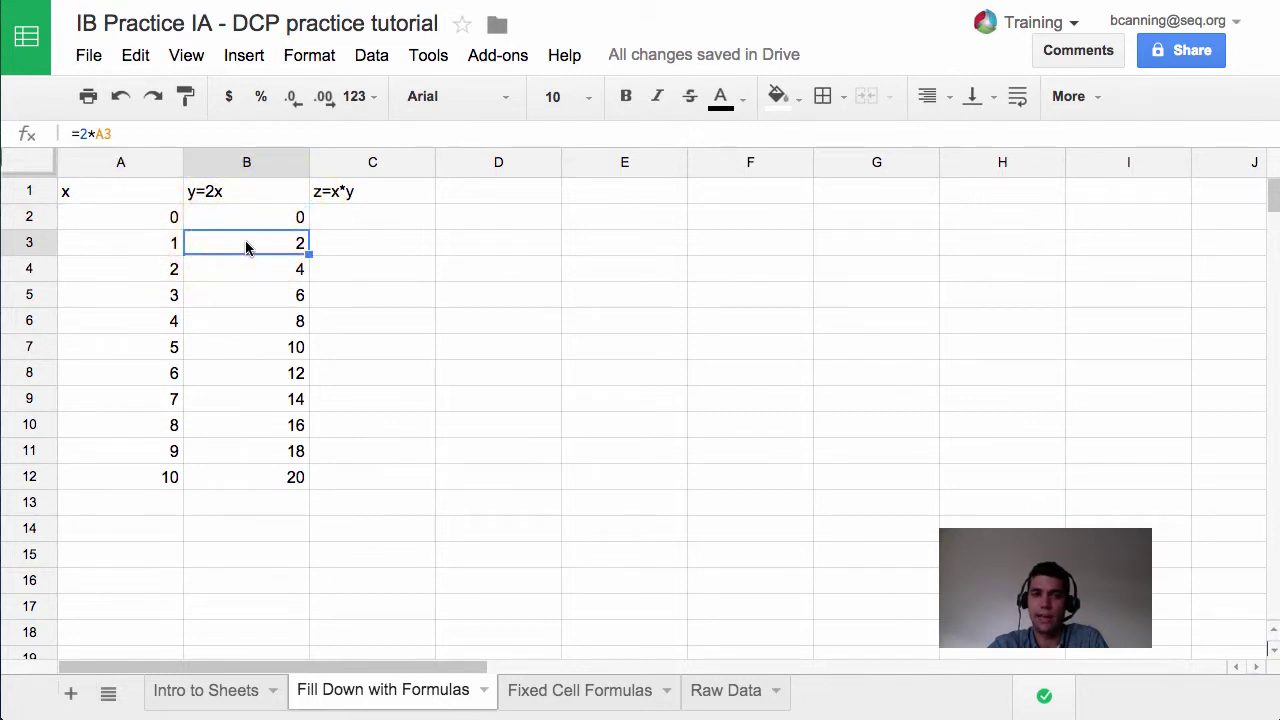
left_click(145, 248)
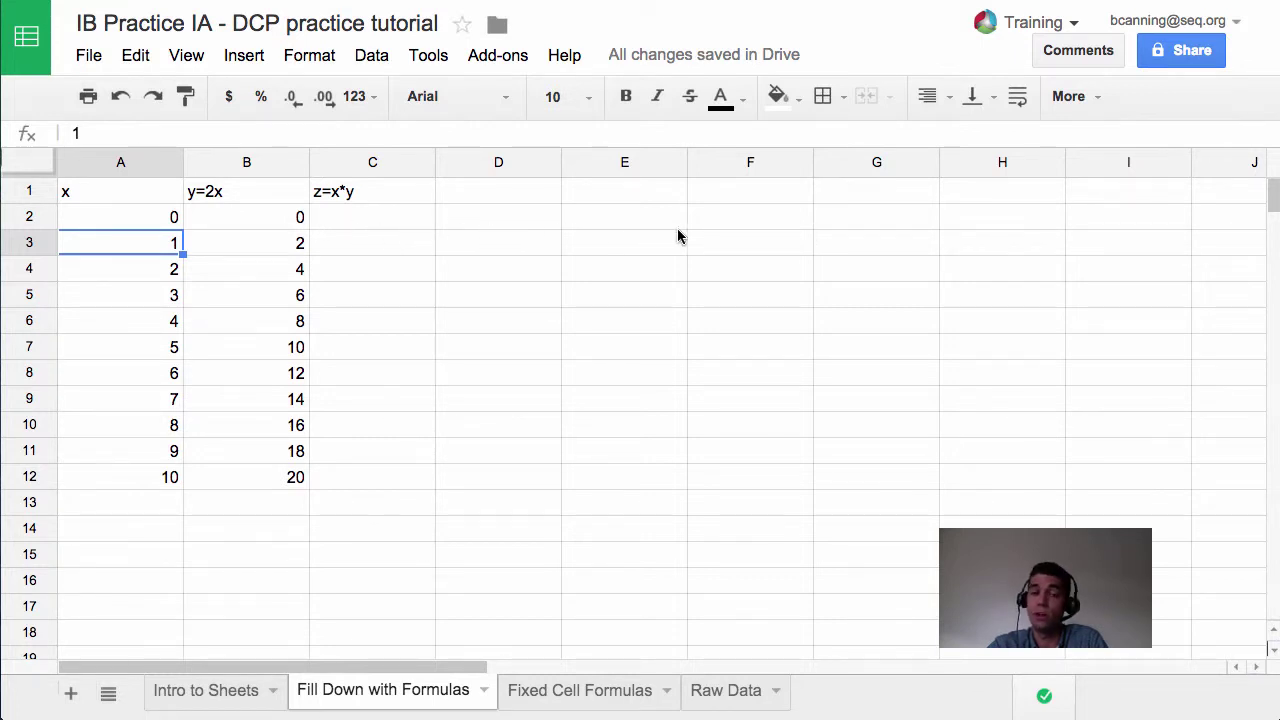
left_click(276, 245)
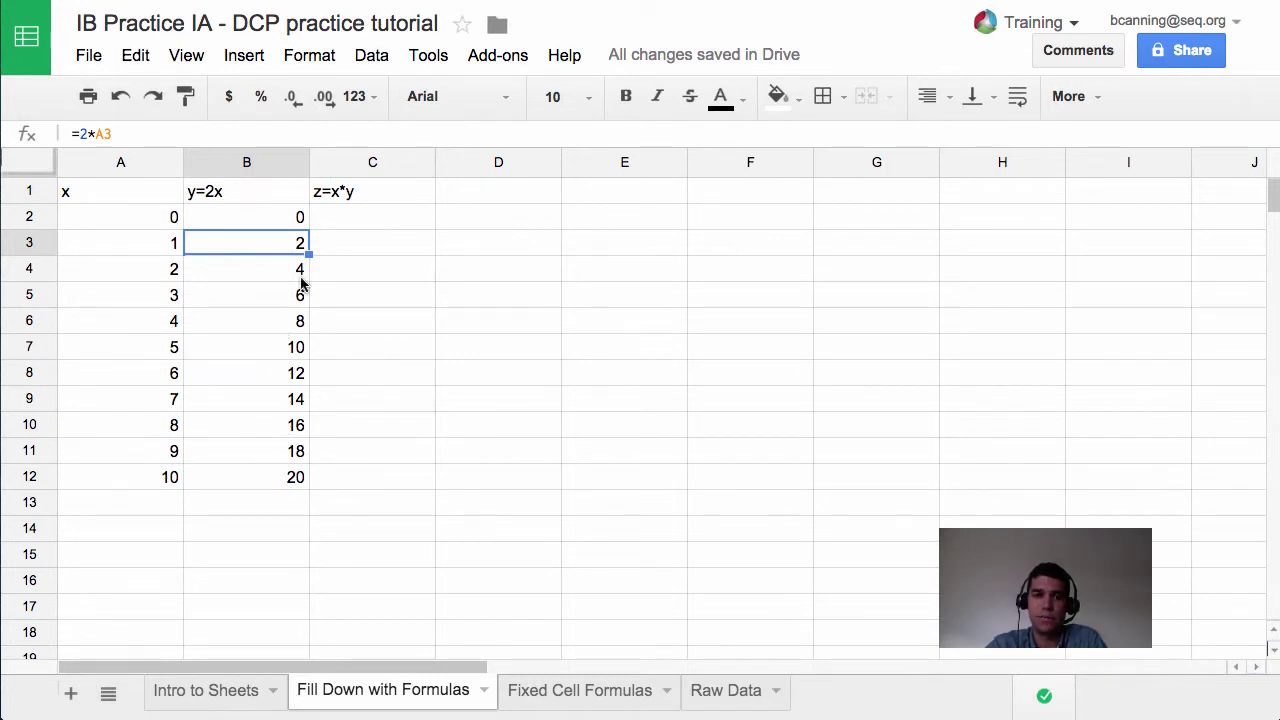
Enter the formula =A2*B2 in cell C2, multiplying the x and y values of the same row.
left_click(352, 218)
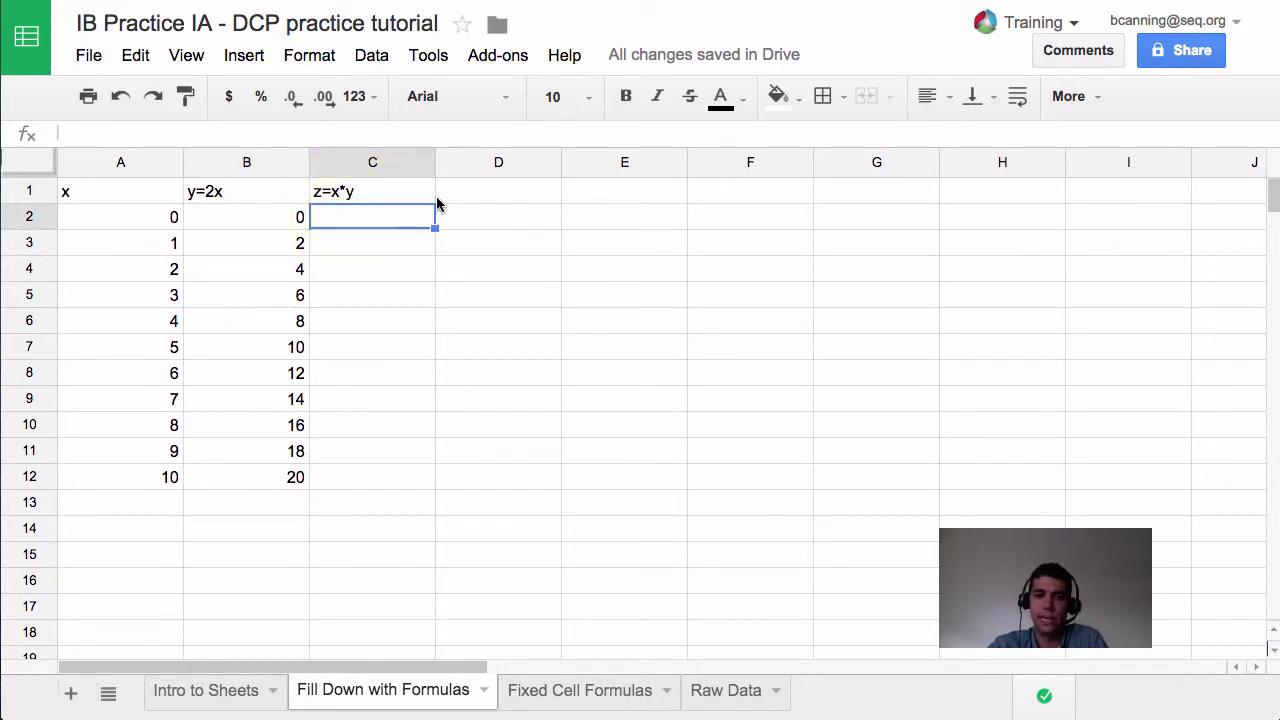
type("=")
left_click(168, 218)
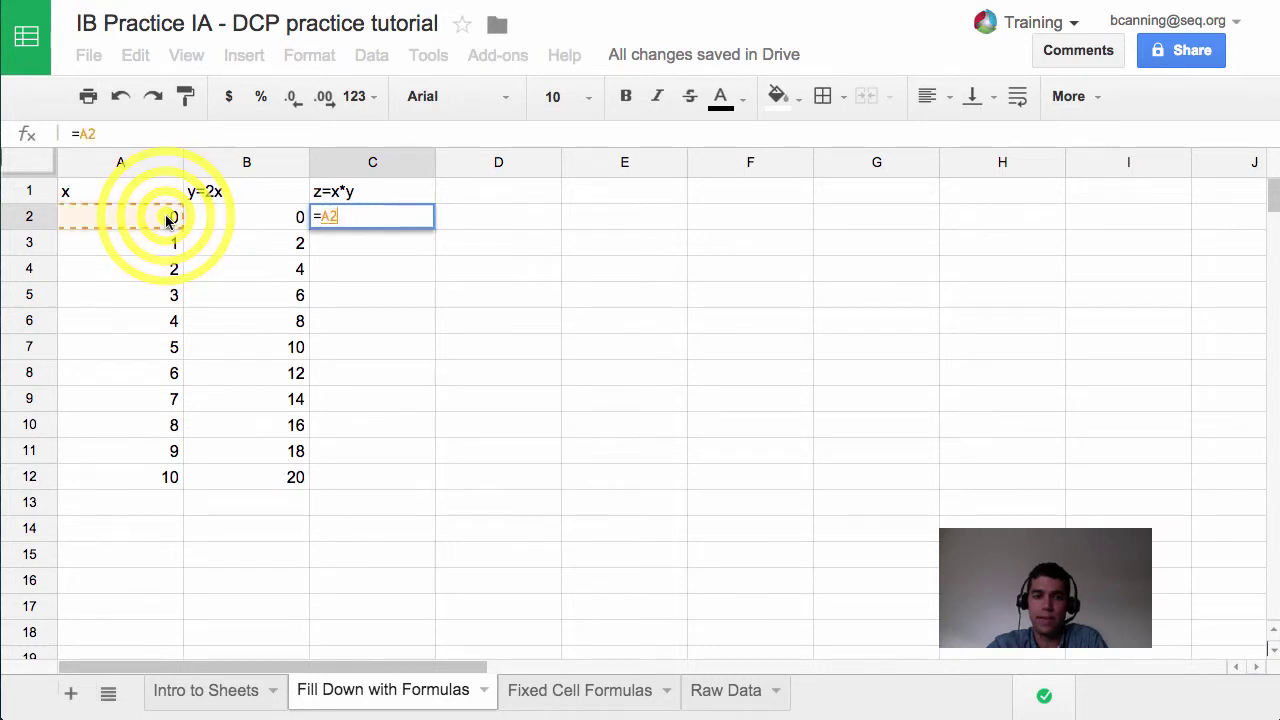
type("*")
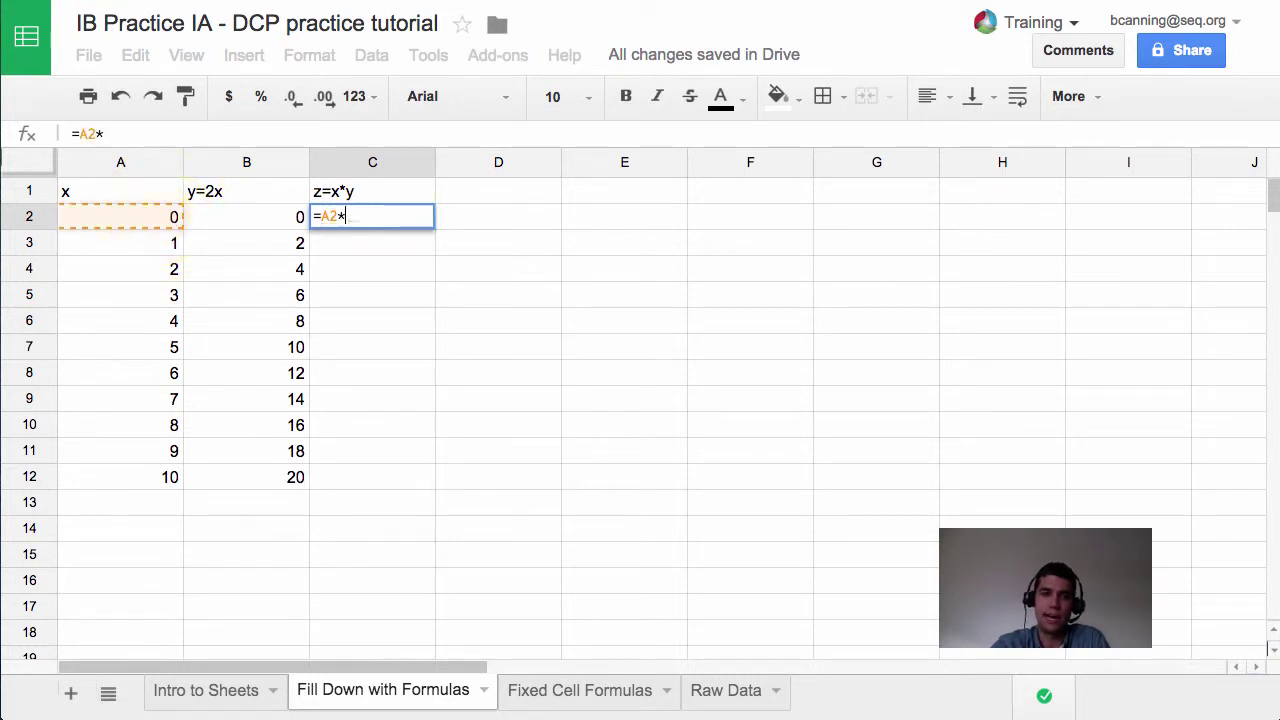
left_click(234, 218)
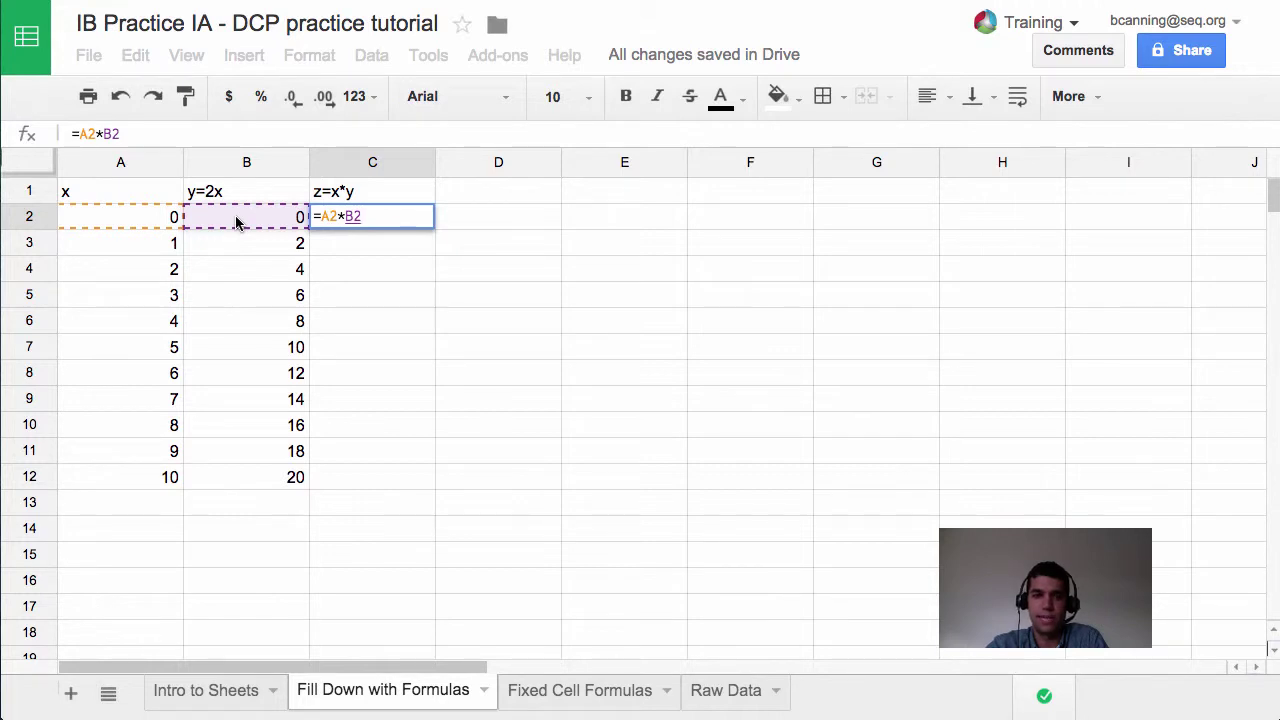
key("Return")
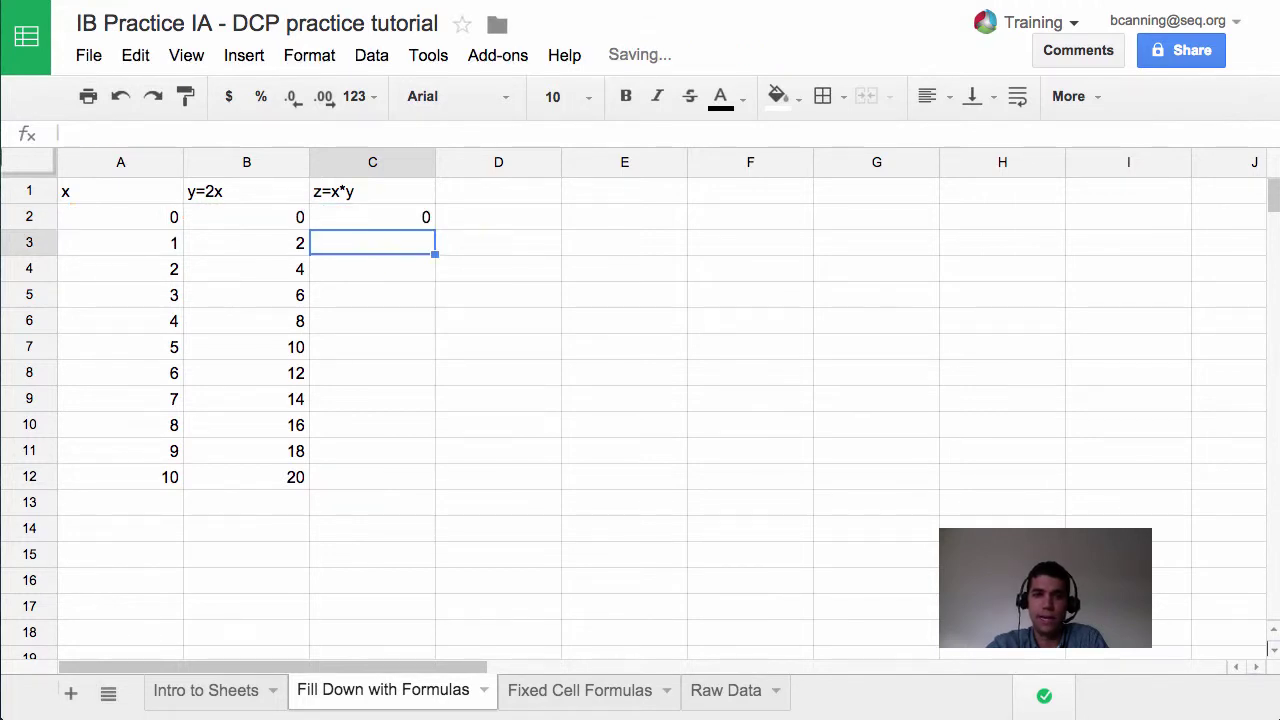
Fill the z formula from C2 down to C3 and check which cells the copied formula references.
left_click(424, 216)
left_click_drag(431, 224, 400, 245)
left_click(399, 246)
left_click(130, 240)
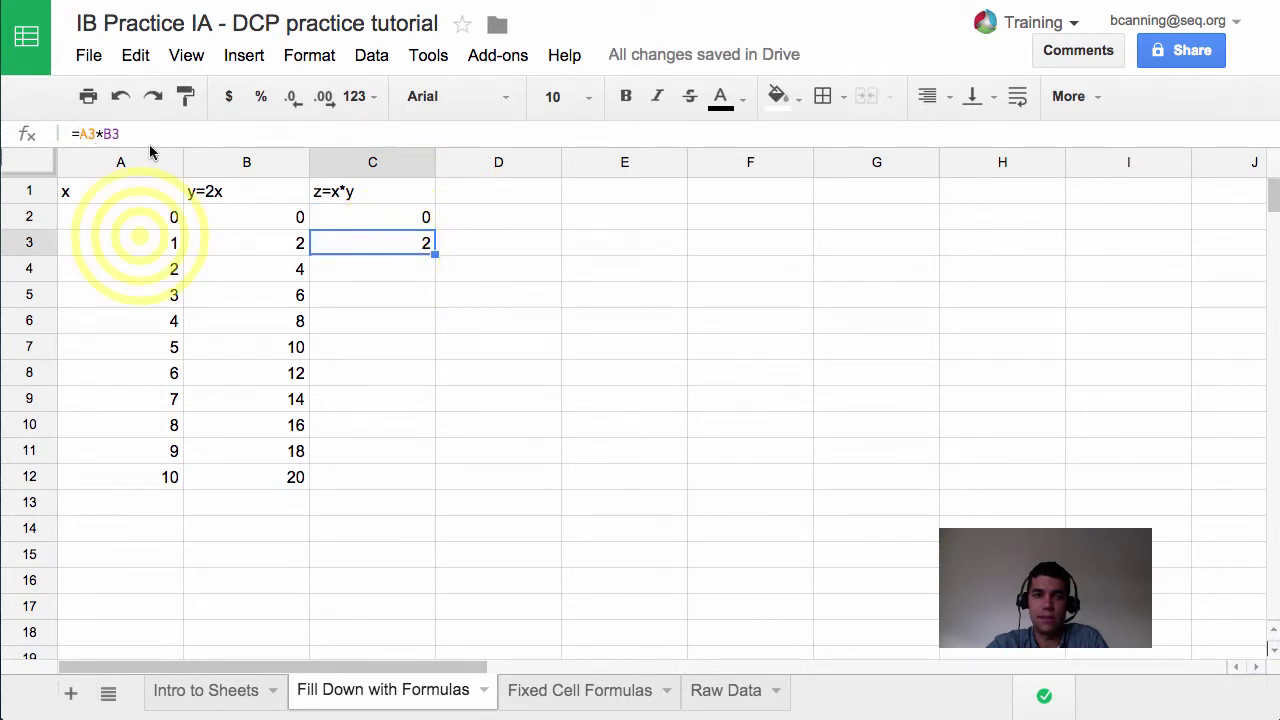
left_click(240, 245)
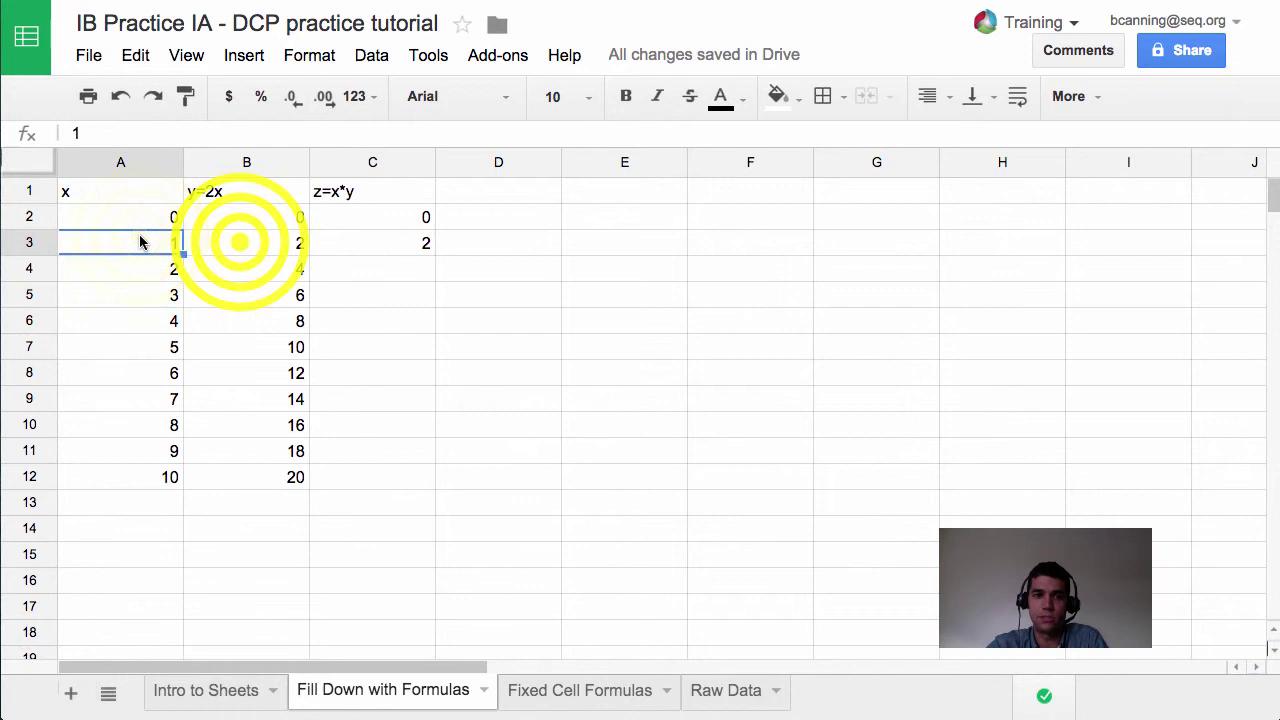
left_click(415, 246)
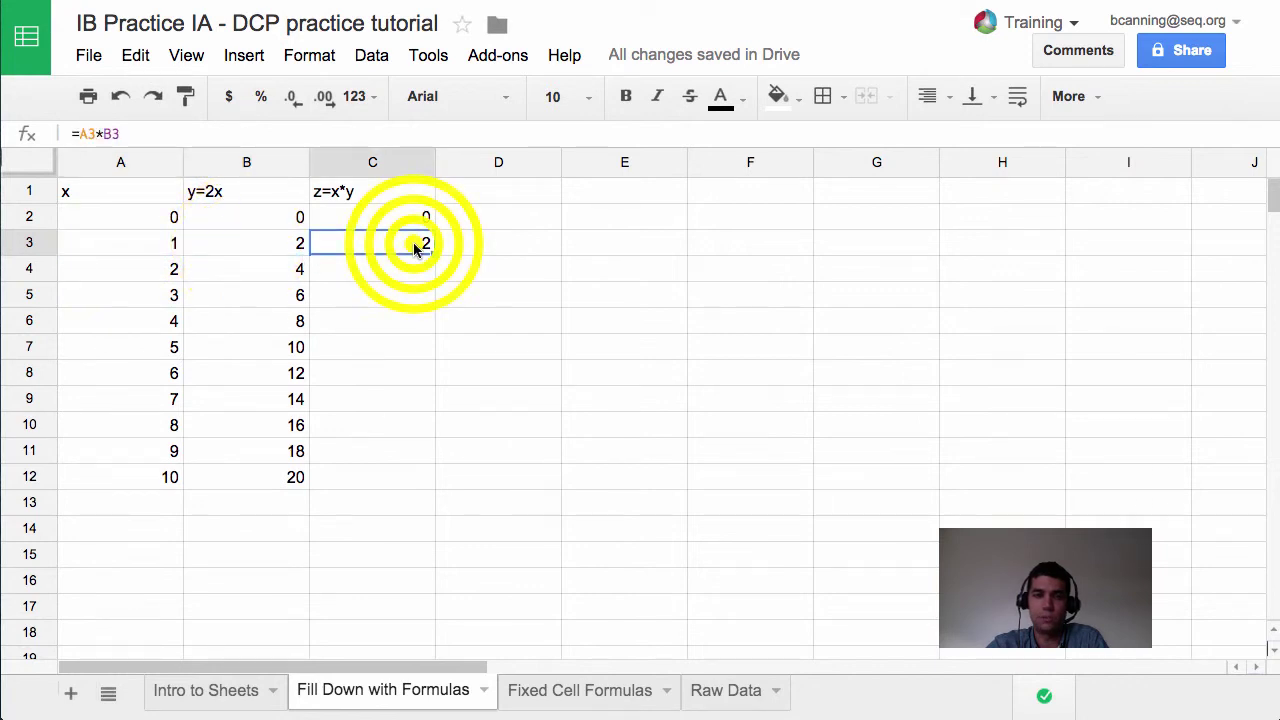
double_click(415, 246)
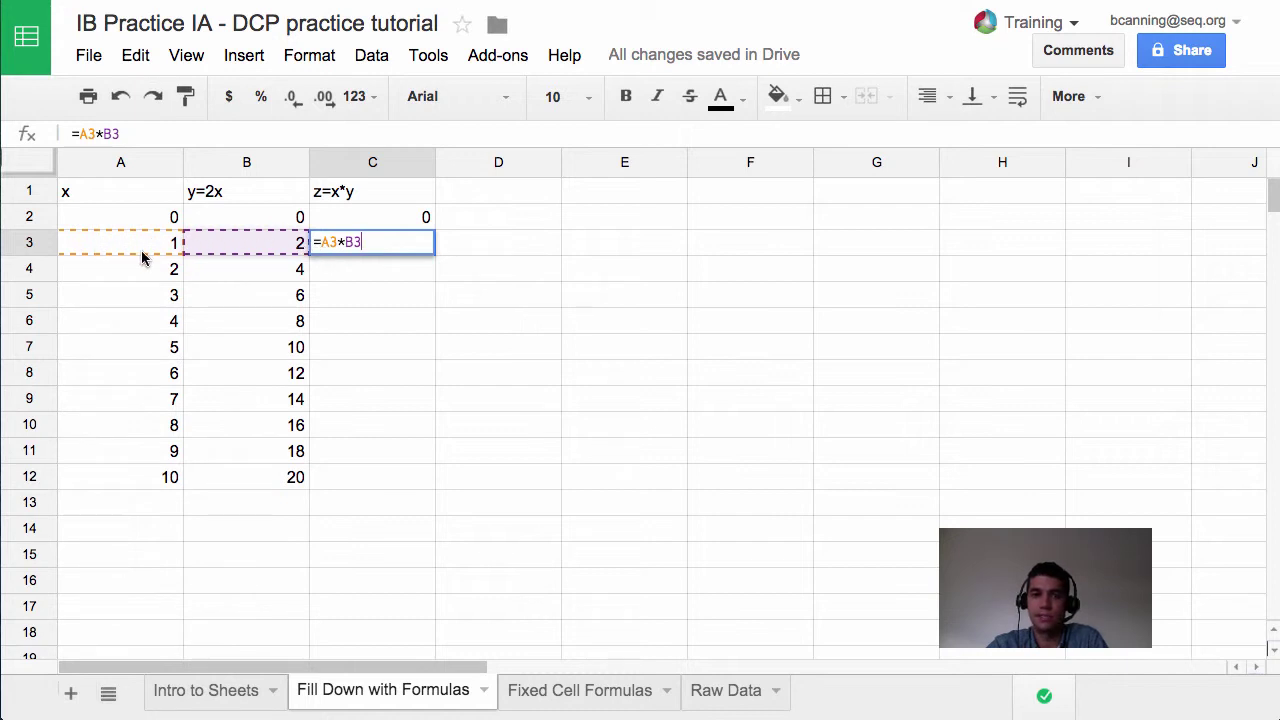
left_click(345, 245)
Fill the z formula from C2 down through C12 and check the row references in C3 to C6.
left_click_drag(363, 225, 428, 478)
left_click(431, 251)
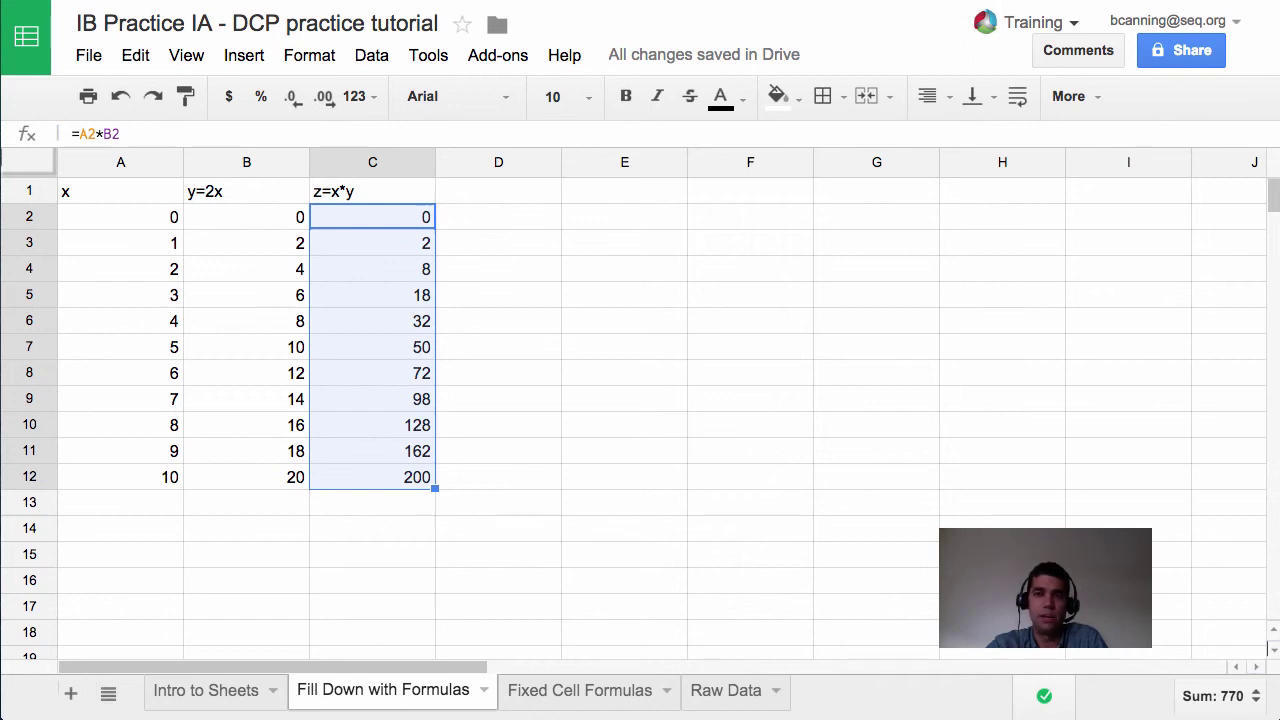
left_click(366, 243)
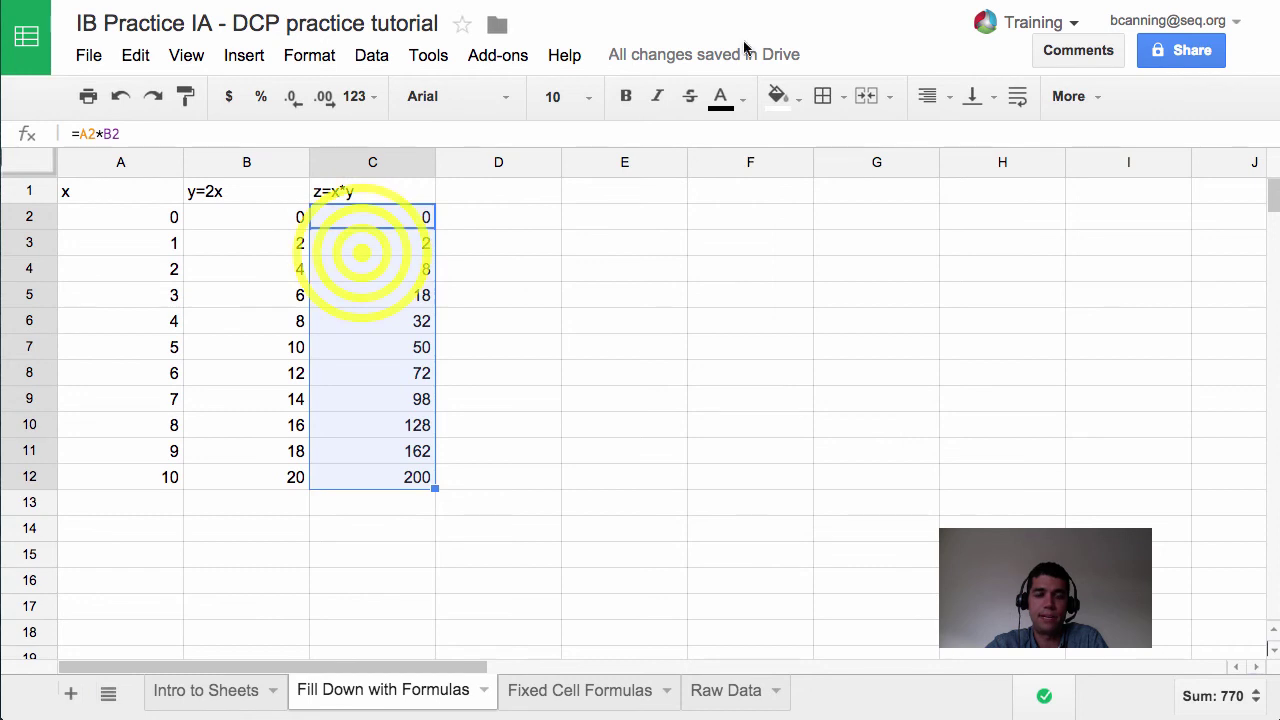
left_click(368, 270)
left_click(367, 300)
left_click(369, 322)
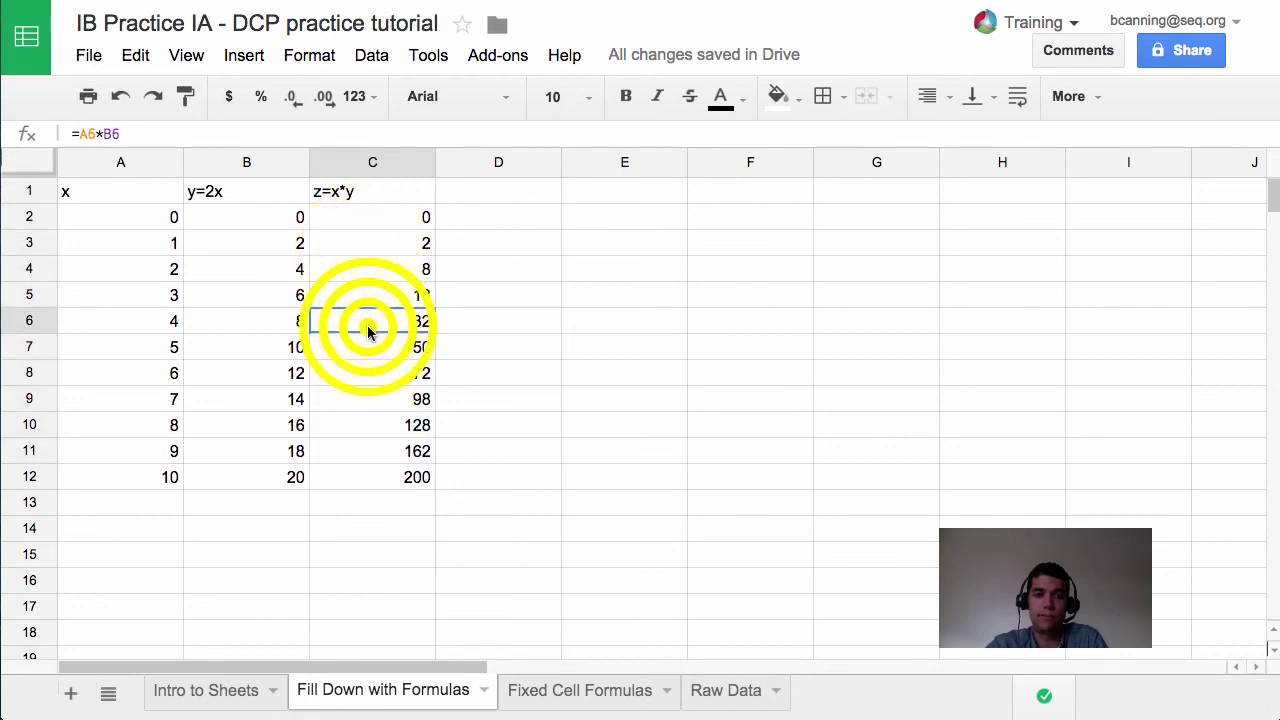